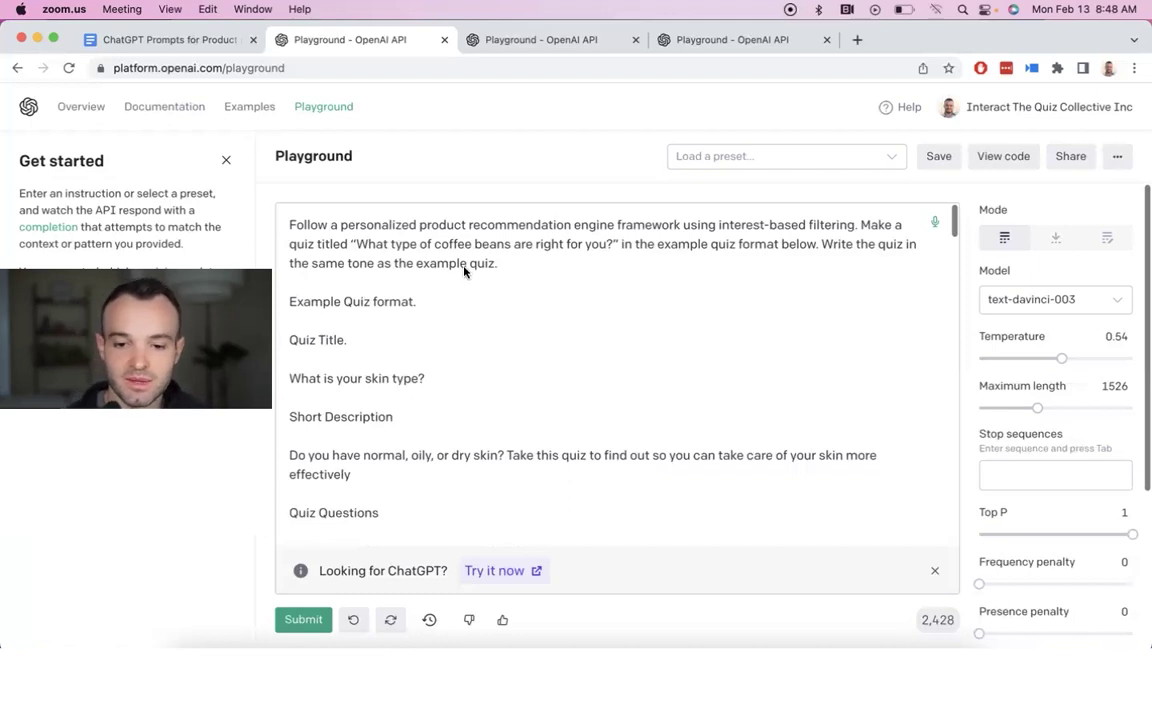
# Highlight 'product recommendation engine framework' and 'interest-based filtering' in the coffee-bean quiz prompt
pyautogui.click(510, 268)
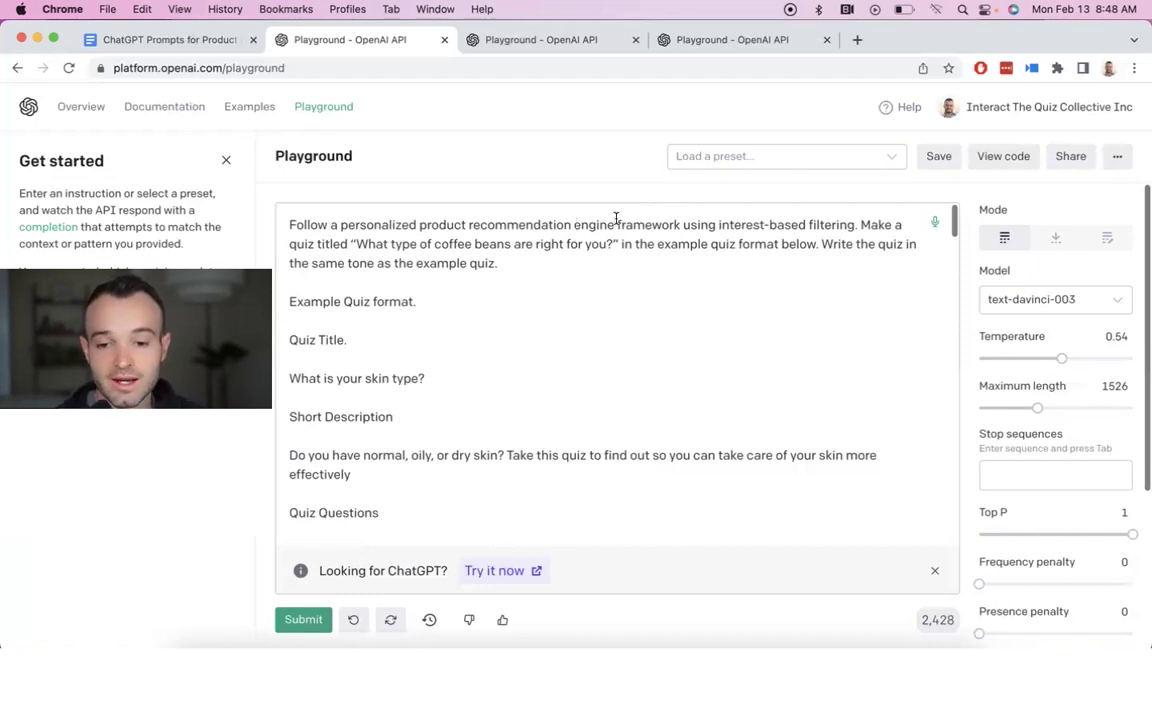
pyautogui.click(680, 224)
pyautogui.moveTo(680, 224); pyautogui.dragTo(419, 226)
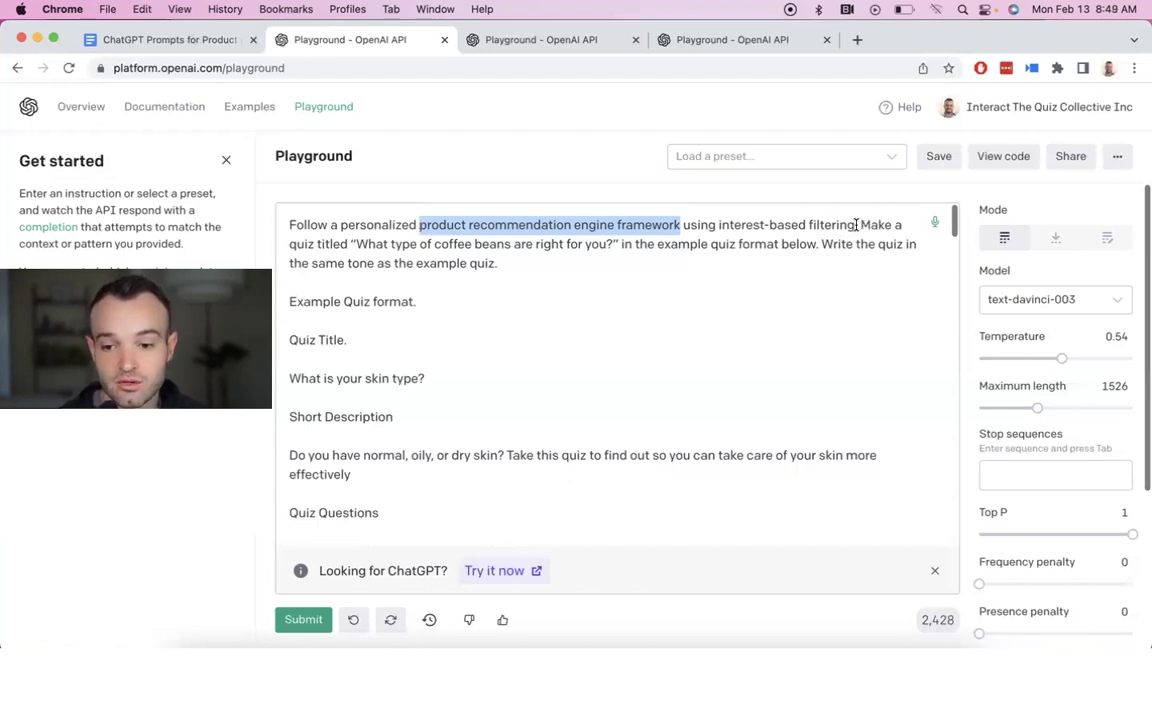
pyautogui.moveTo(856, 226); pyautogui.dragTo(719, 226)
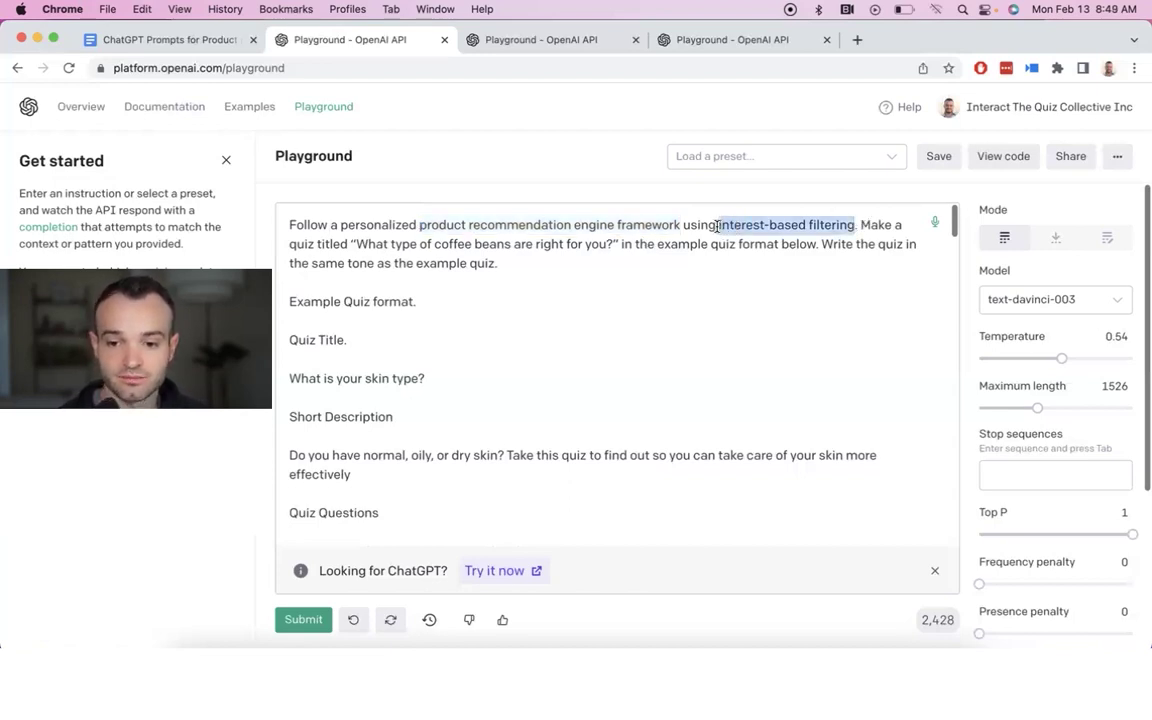
pyautogui.click(718, 226)
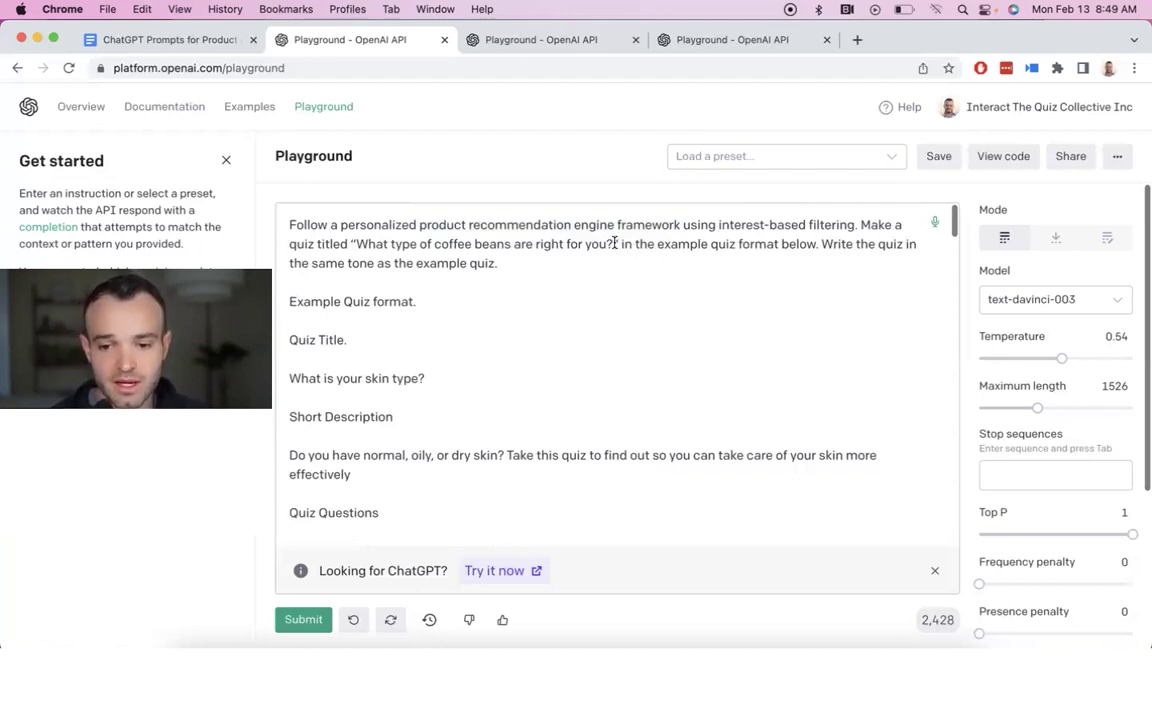
# Highlight the quiz title, the example-format reference and the tone instruction, then go full screen
pyautogui.moveTo(613, 244); pyautogui.dragTo(357, 246)
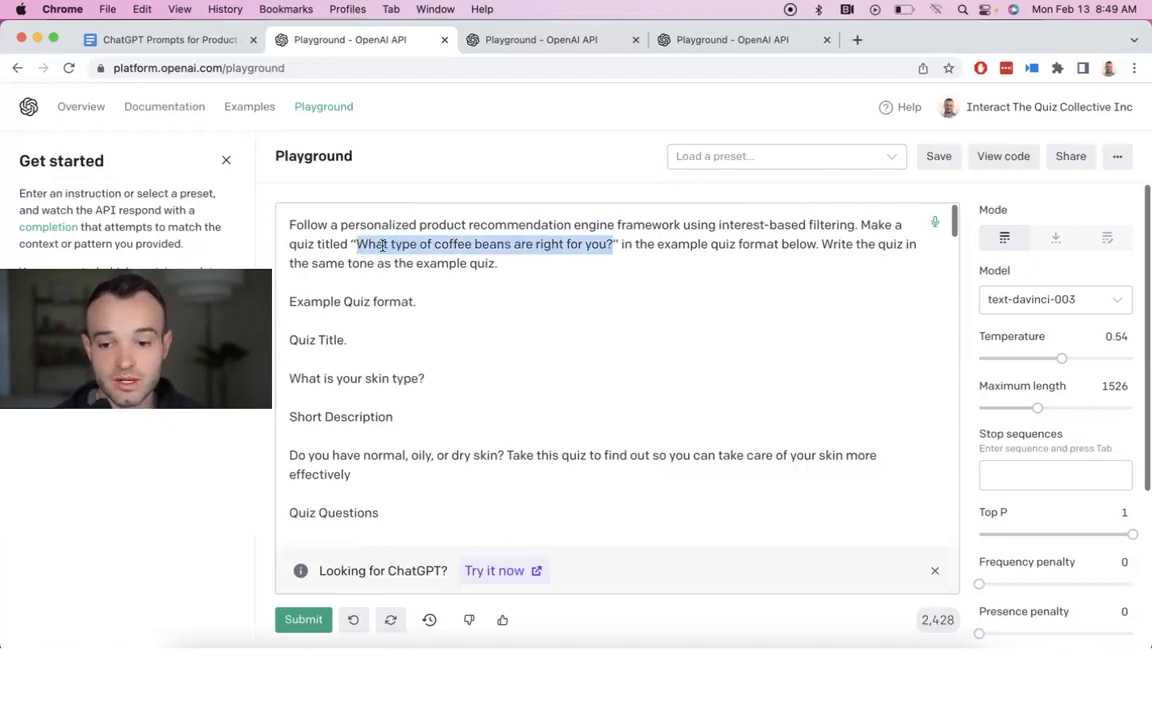
pyautogui.click(640, 240)
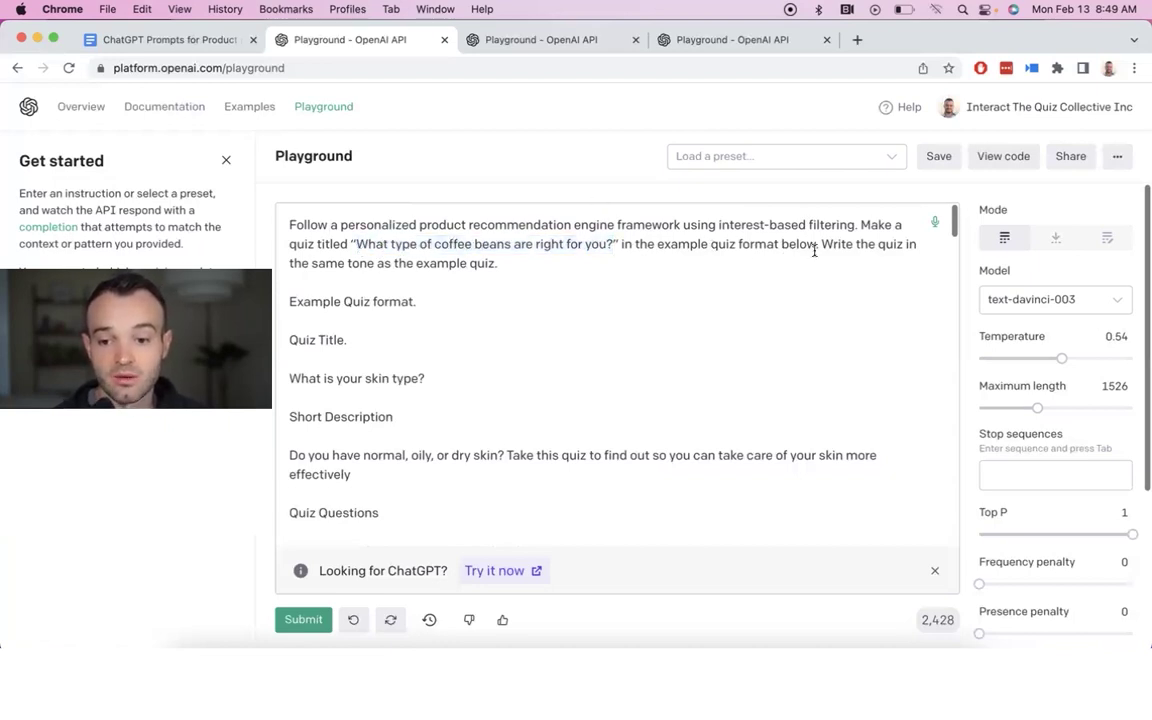
pyautogui.moveTo(818, 244); pyautogui.dragTo(627, 244)
pyautogui.click(537, 254)
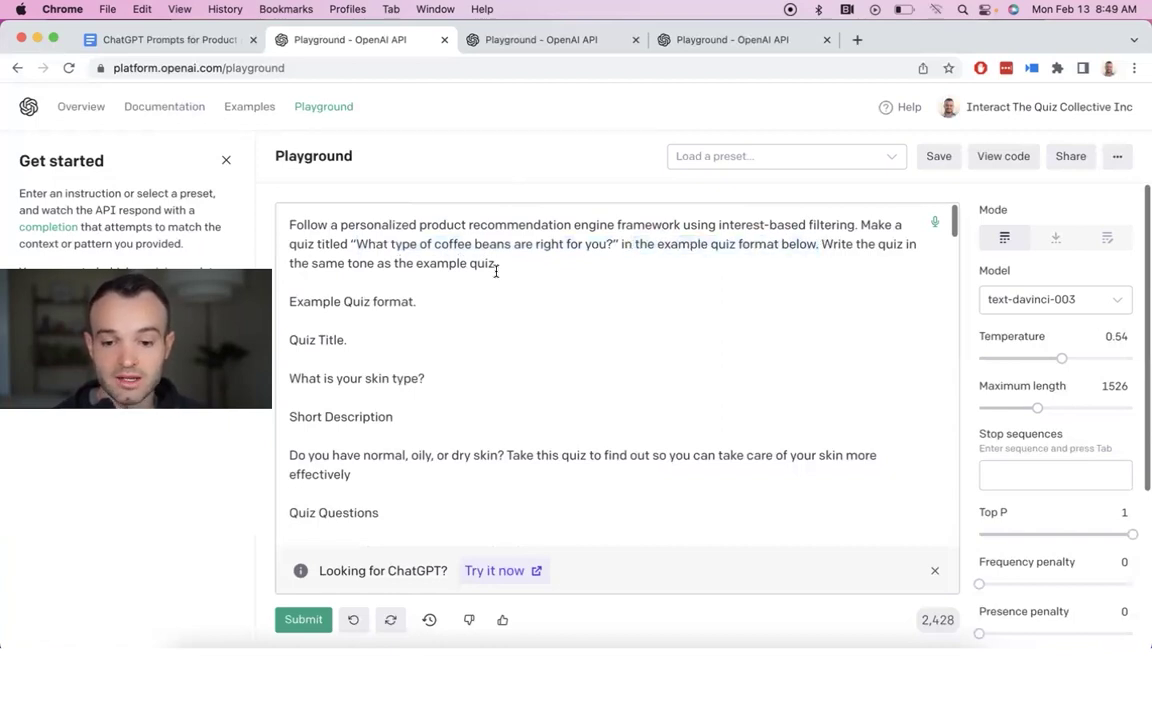
pyautogui.moveTo(497, 263); pyautogui.dragTo(310, 263)
pyautogui.click(311, 263)
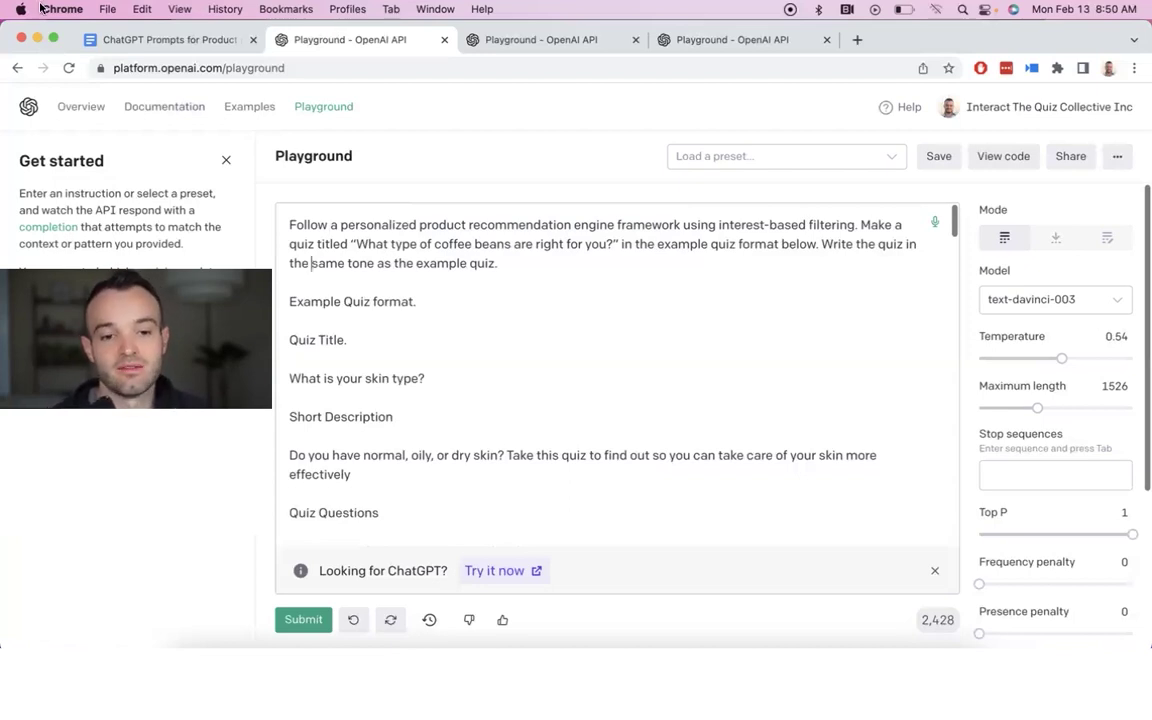
pyautogui.click(53, 39)
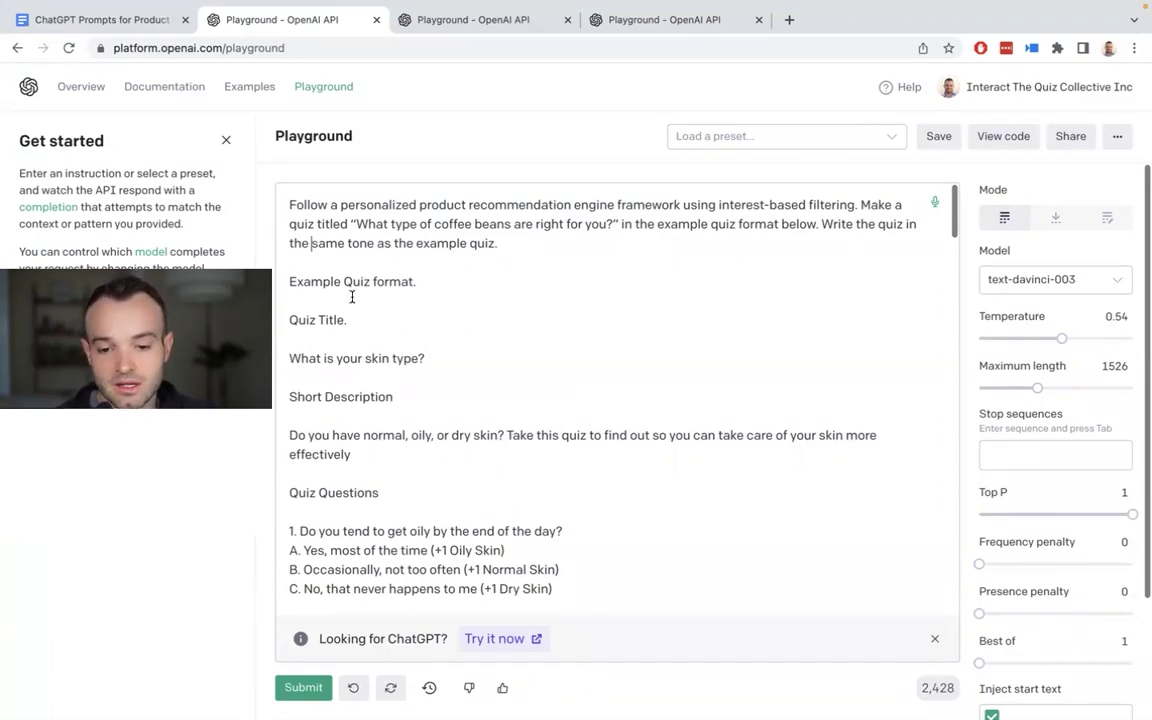
pyautogui.moveTo(289, 281); pyautogui.dragTo(424, 283)
pyautogui.click(424, 283)
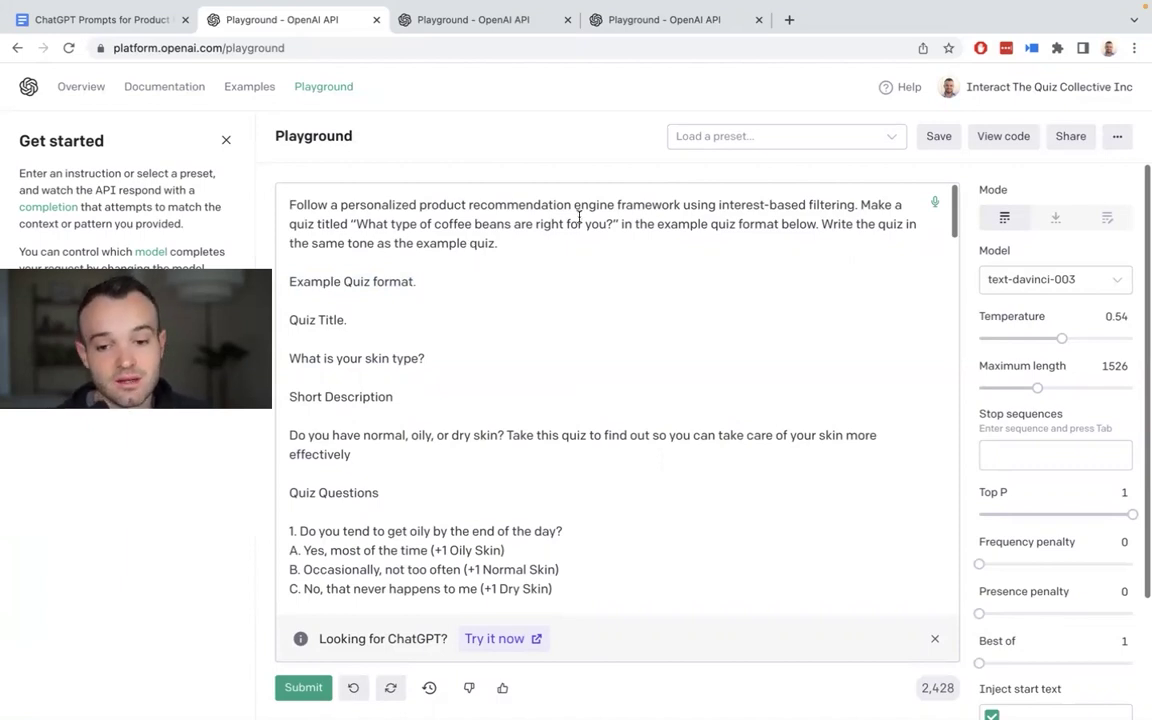
pyautogui.moveTo(613, 224); pyautogui.dragTo(357, 231)
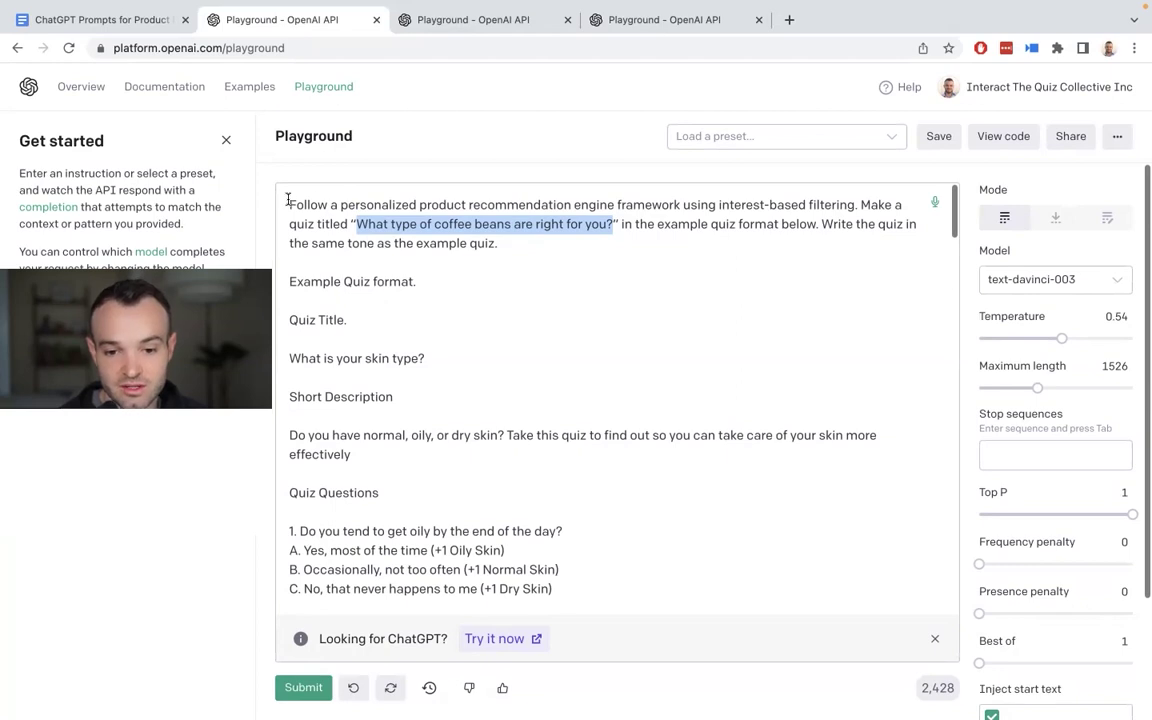
pyautogui.moveTo(288, 198); pyautogui.dragTo(465, 250)
pyautogui.click(609, 226)
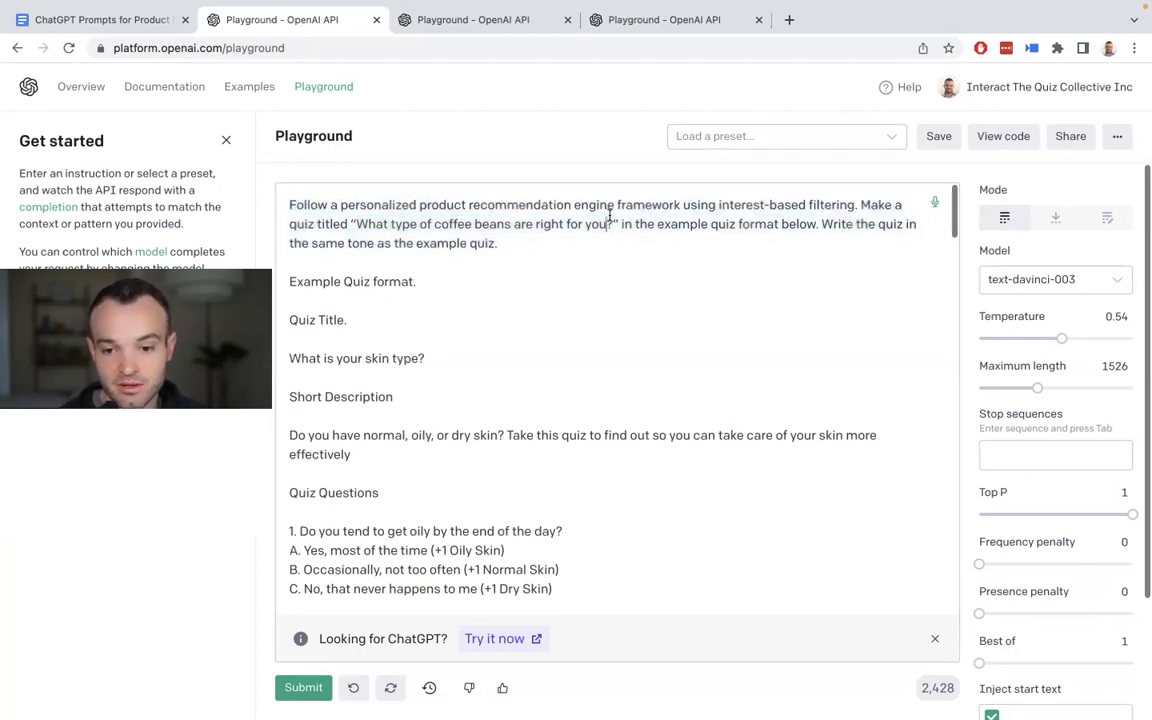
pyautogui.moveTo(609, 226); pyautogui.dragTo(356, 224)
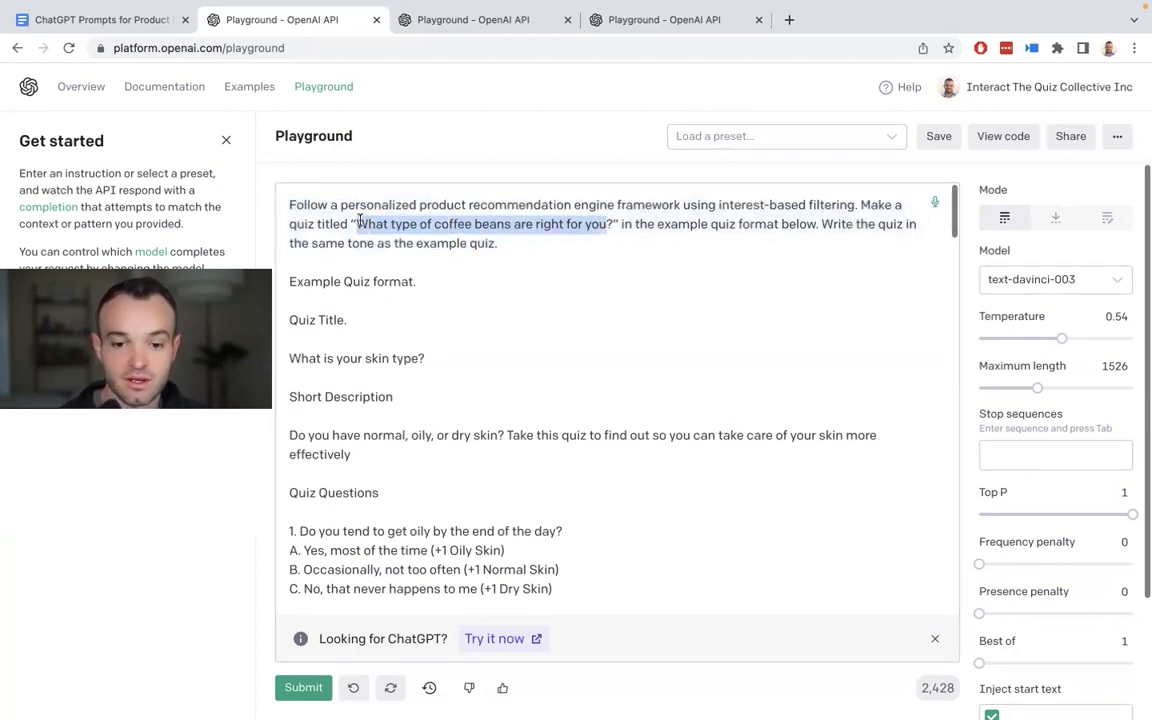
pyautogui.click(372, 258)
pyautogui.moveTo(290, 278); pyautogui.dragTo(379, 327)
pyautogui.press('Left')
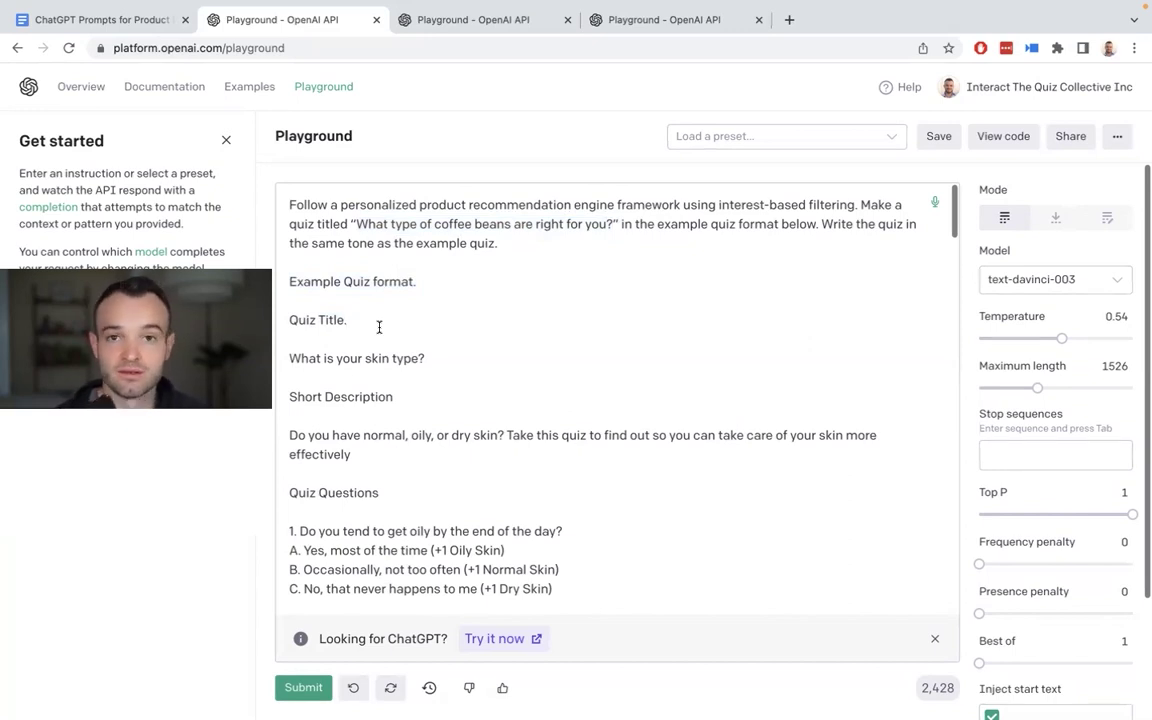
# Scroll through the example skin-type quiz's questions and outcomes to its welcome-email template
pyautogui.scroll(-5, 379, 327)
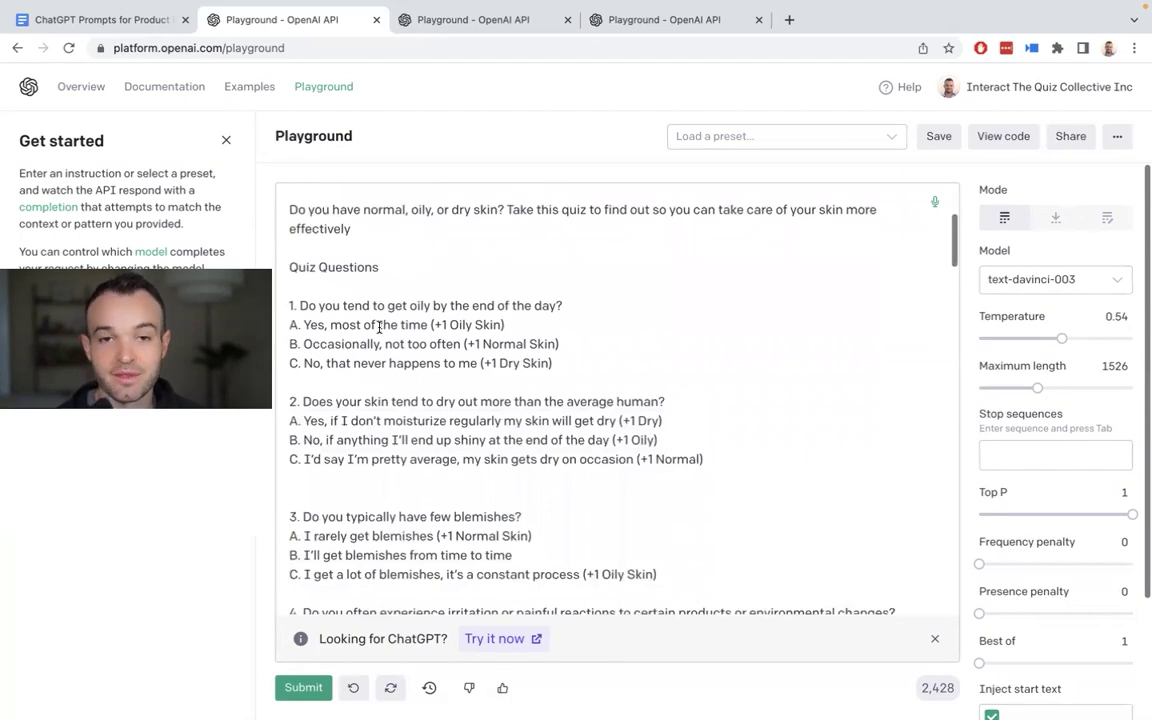
pyautogui.scroll(-8, 379, 327)
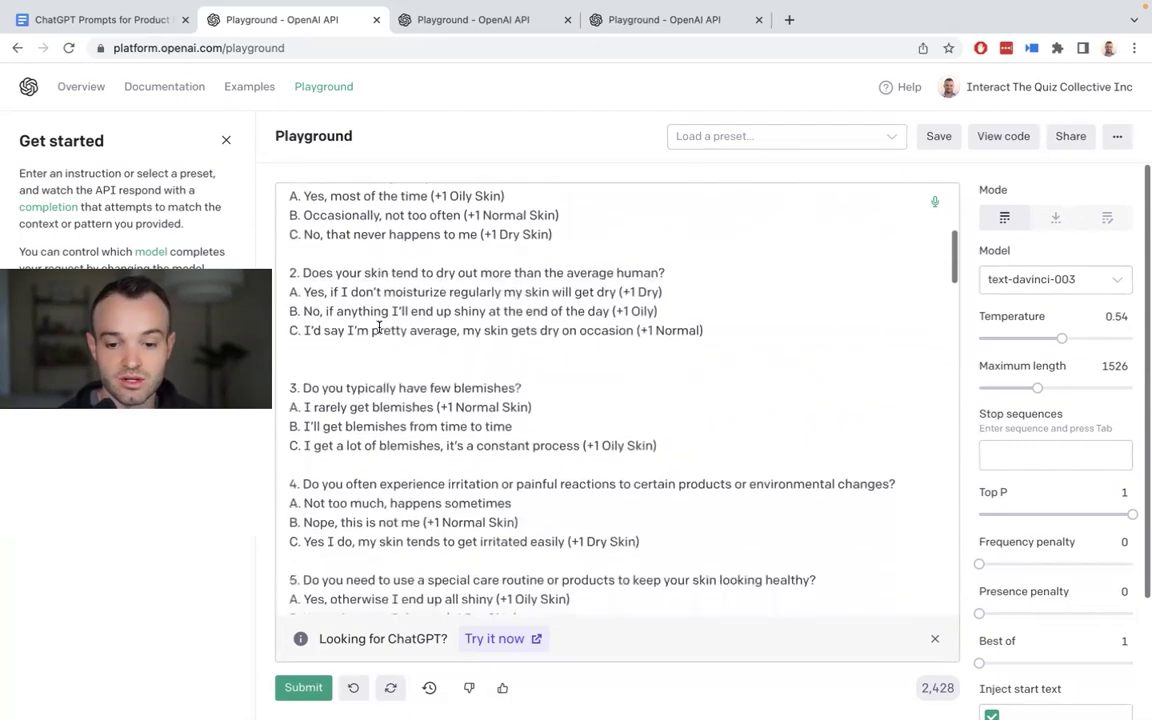
pyautogui.scroll(-10, 379, 327)
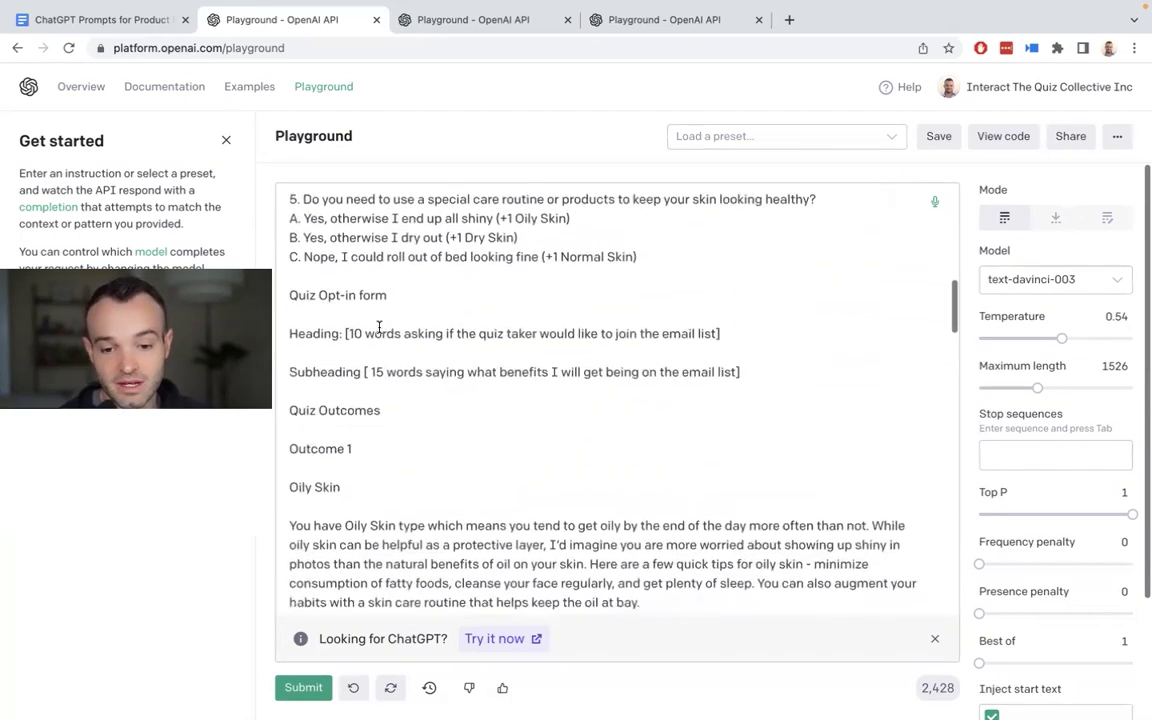
pyautogui.scroll(-4, 379, 327)
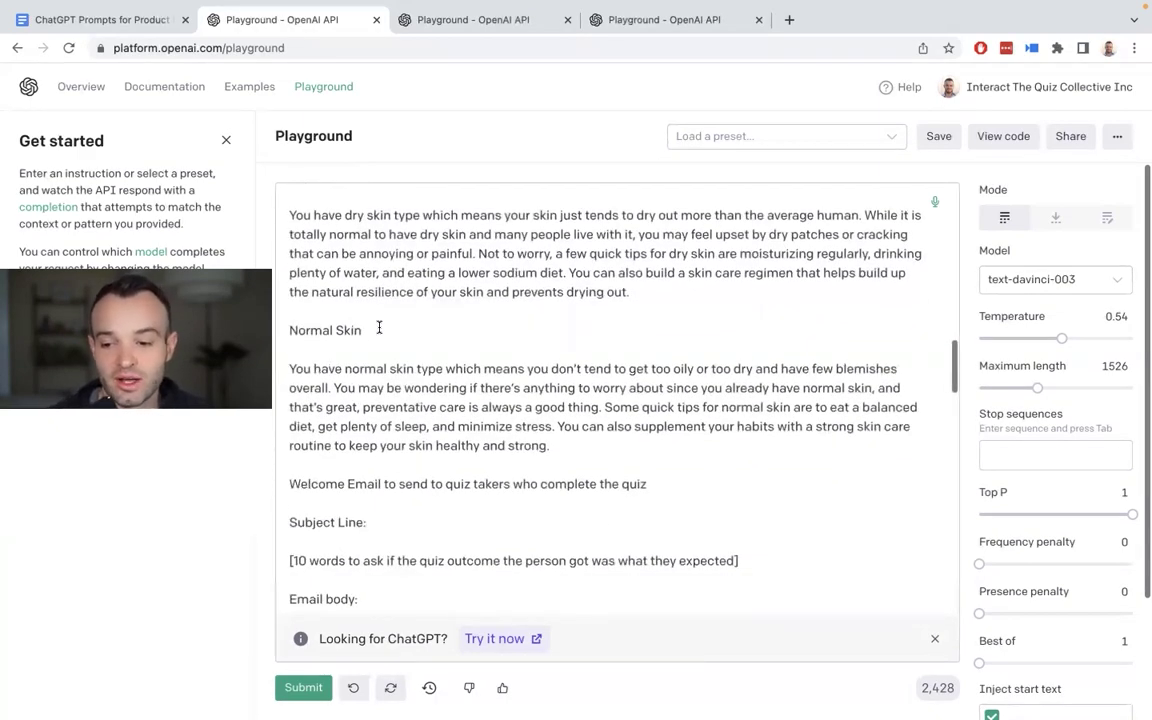
pyautogui.scroll(-9, 379, 327)
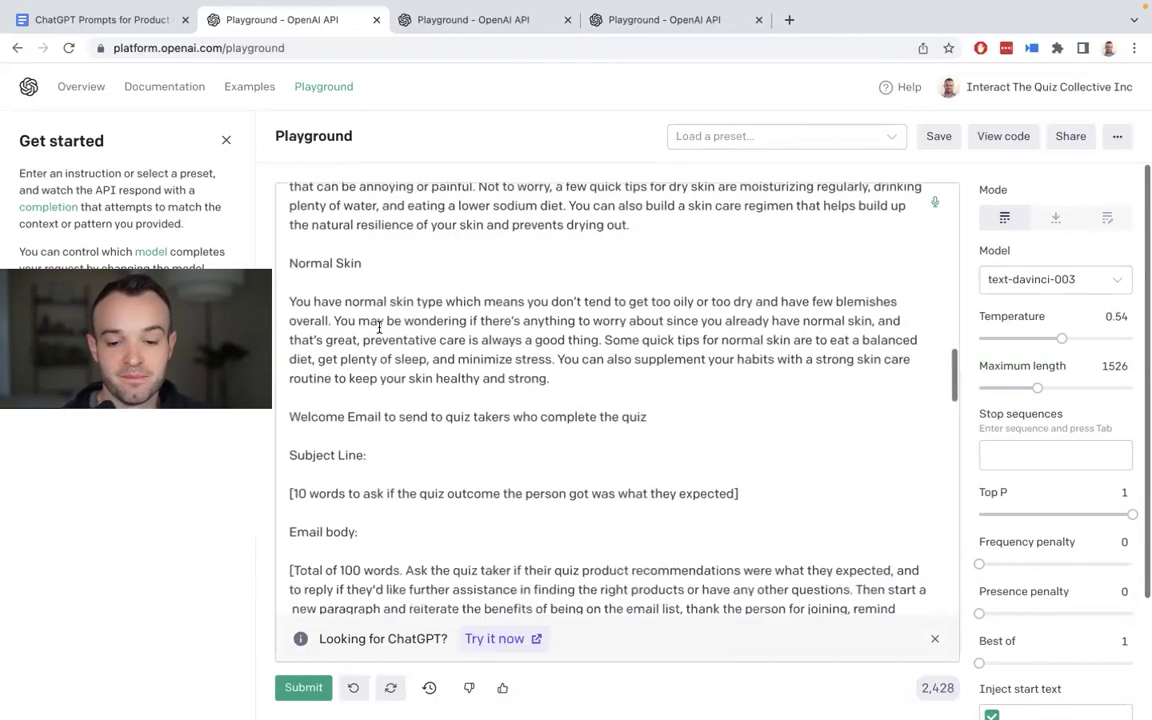
pyautogui.scroll(3, 379, 327)
pyautogui.scroll(3, 379, 327)
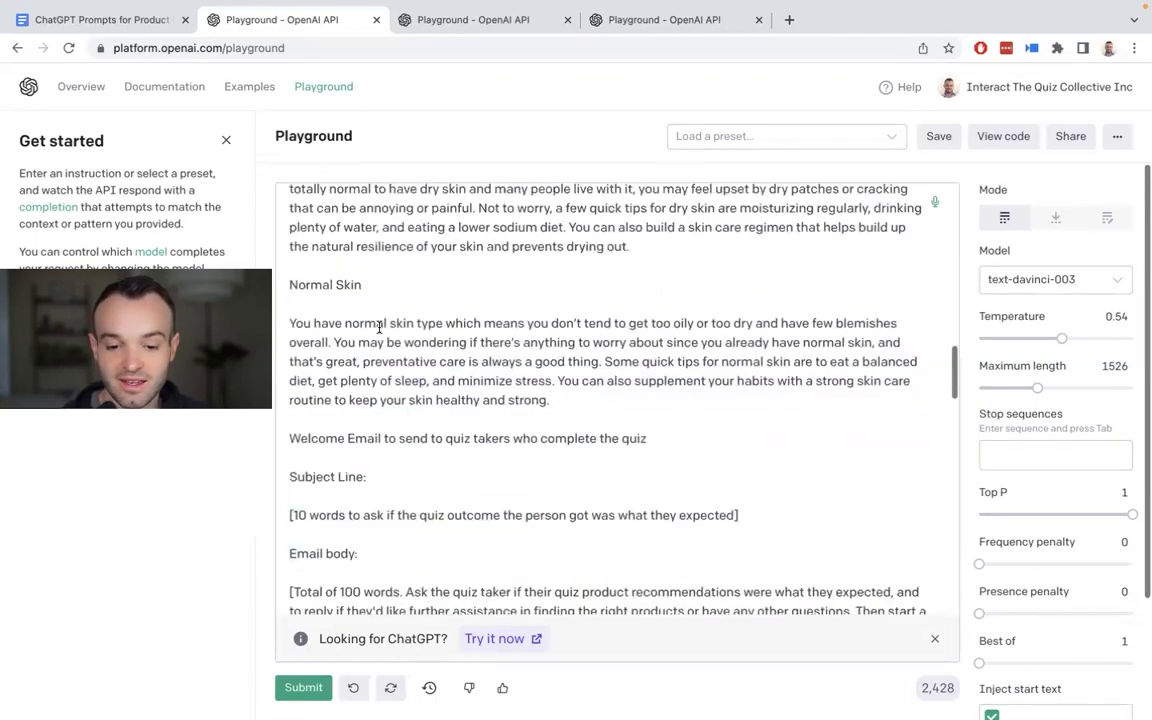
pyautogui.scroll(-1, 379, 327)
pyautogui.scroll(1, 379, 327)
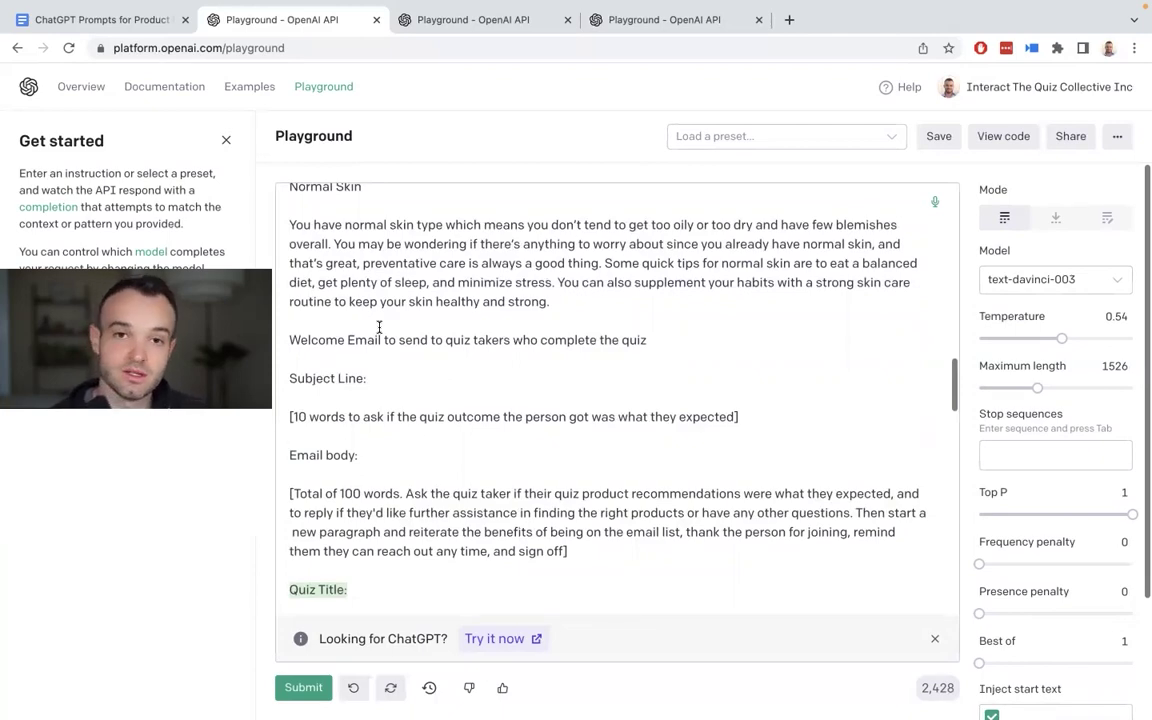
pyautogui.scroll(10, 379, 327)
pyautogui.scroll(3, 379, 327)
pyautogui.scroll(-12, 379, 327)
pyautogui.scroll(-10, 379, 327)
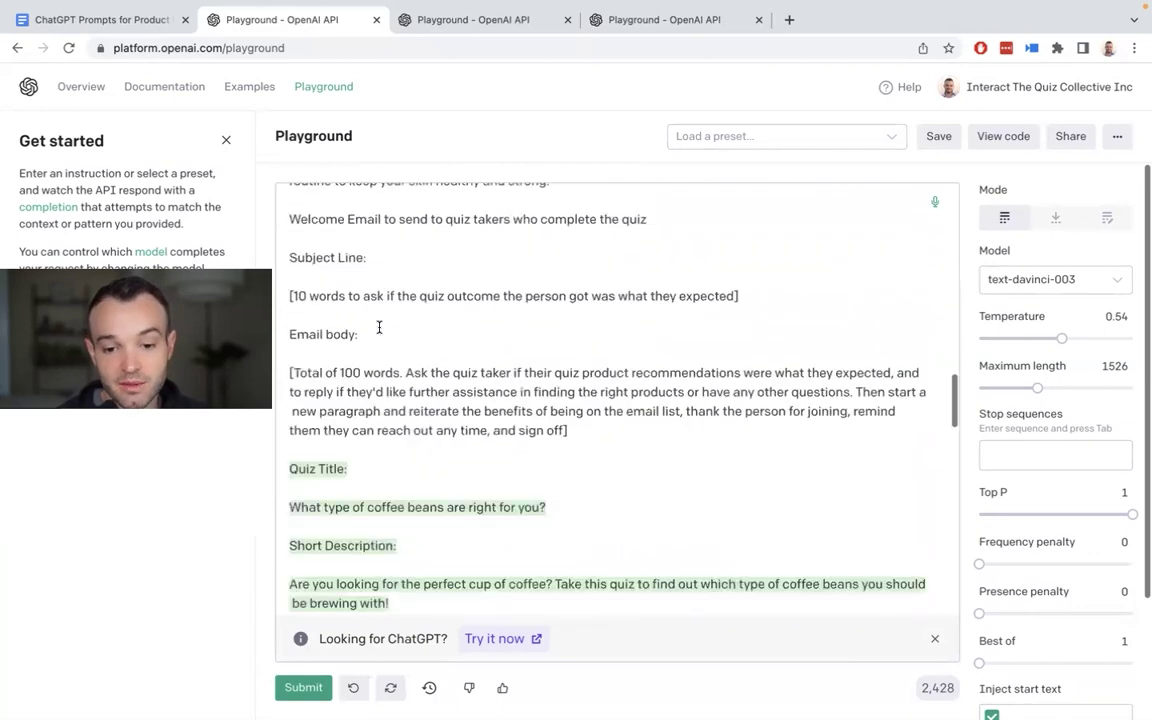
pyautogui.scroll(1, 379, 327)
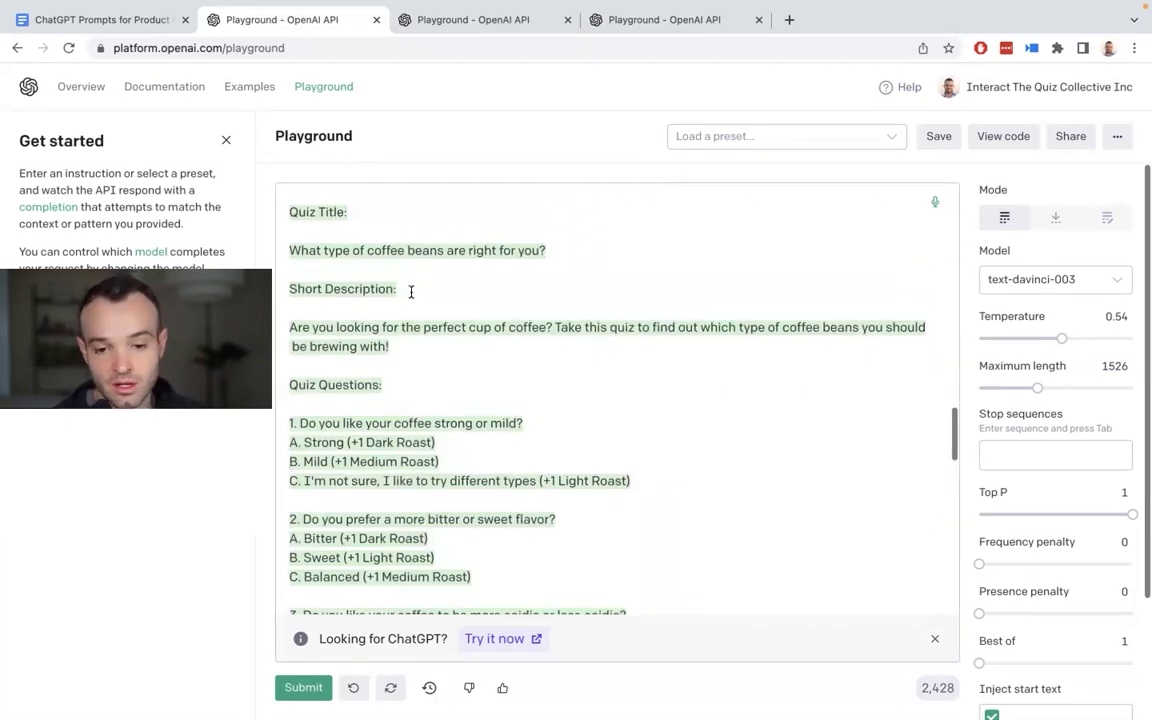
pyautogui.scroll(-1, 410, 335)
pyautogui.scroll(-1, 410, 337)
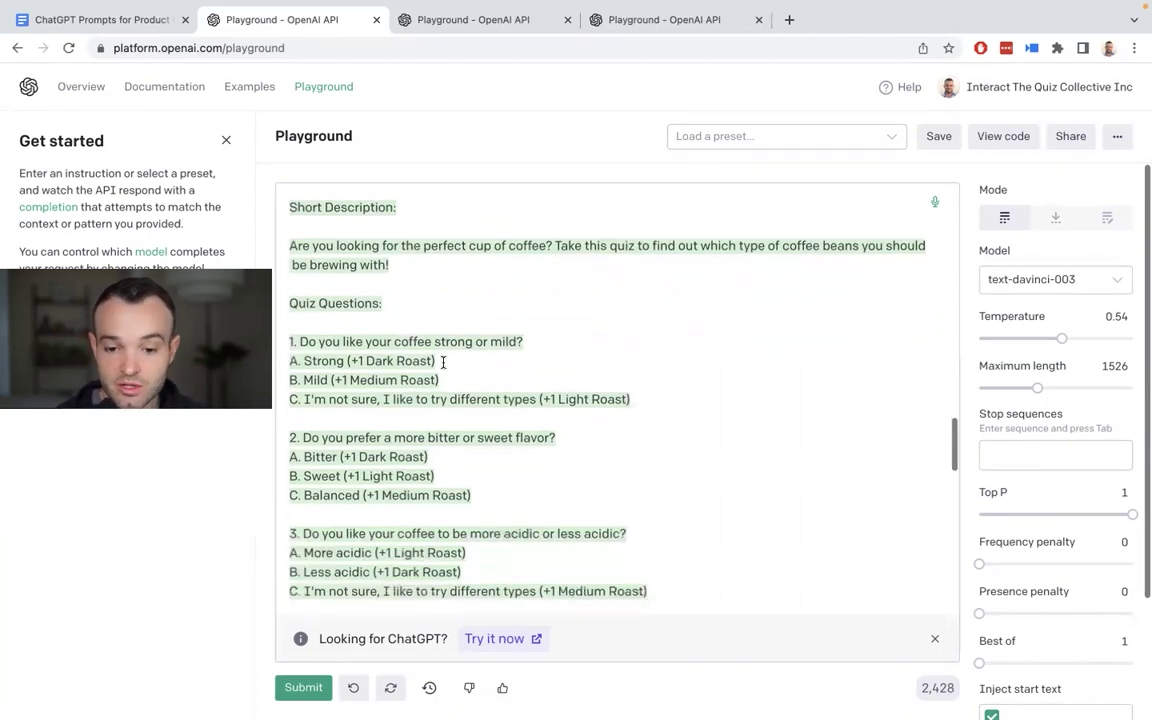
pyautogui.scroll(-3, 450, 370)
pyautogui.scroll(-4, 450, 372)
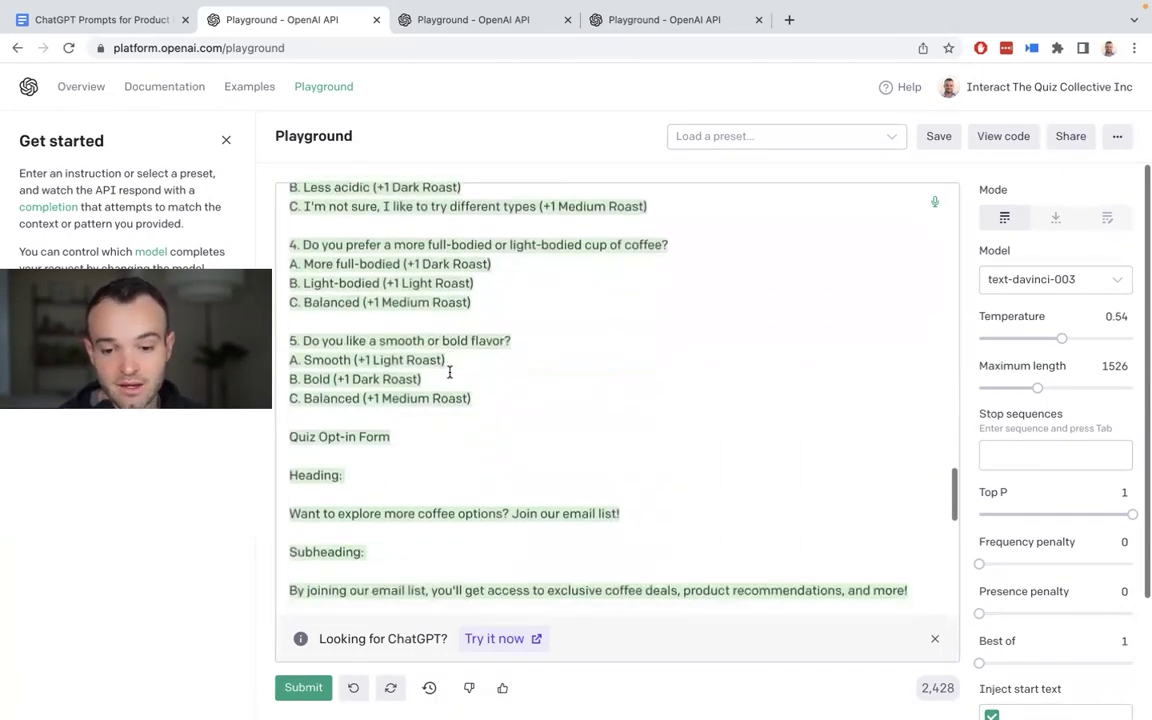
pyautogui.scroll(-7, 450, 372)
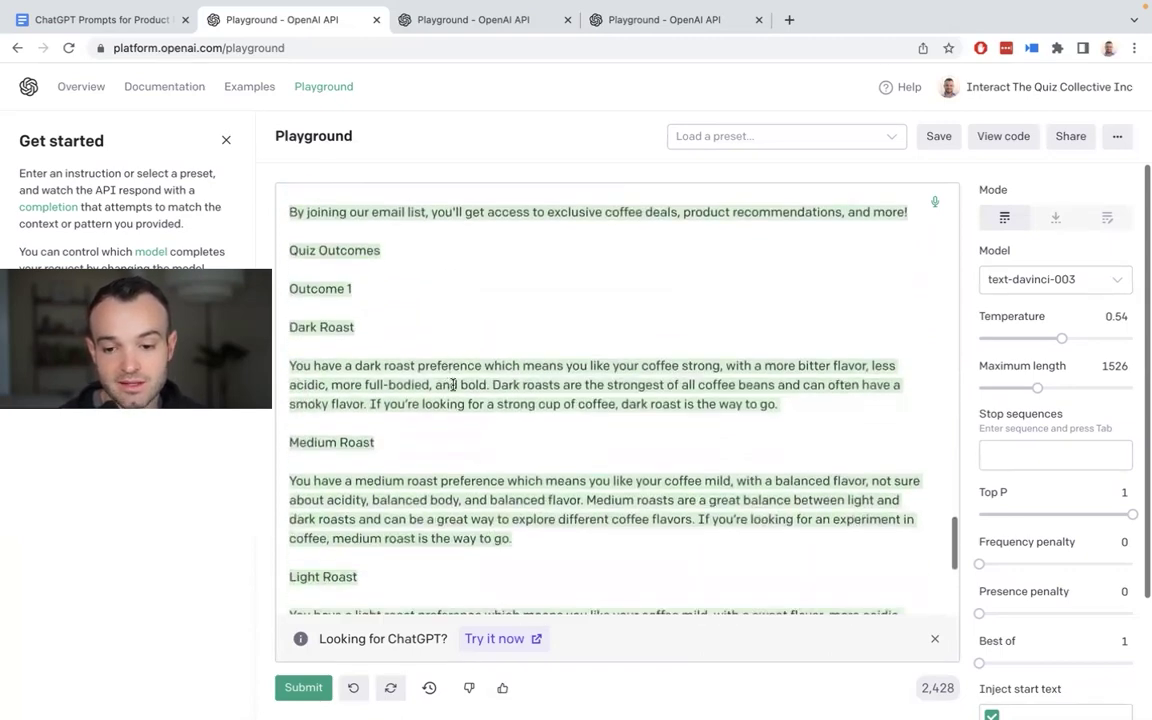
pyautogui.scroll(-1, 453, 384)
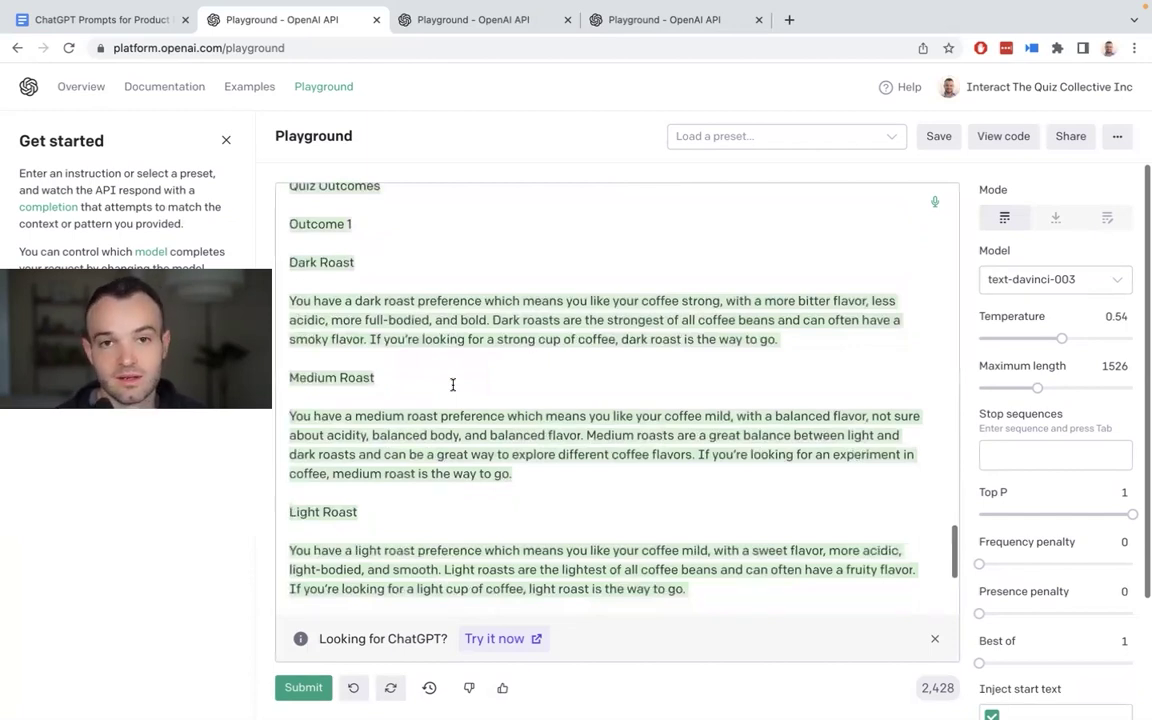
pyautogui.scroll(-1, 453, 384)
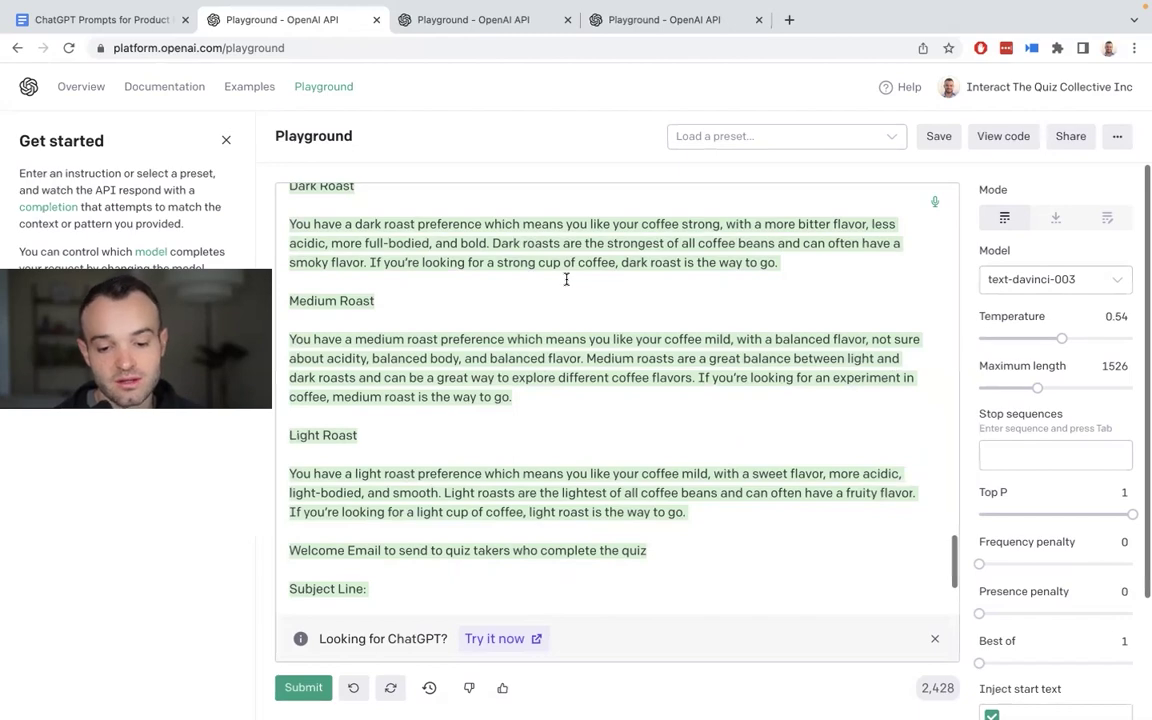
pyautogui.scroll(-3, 566, 280)
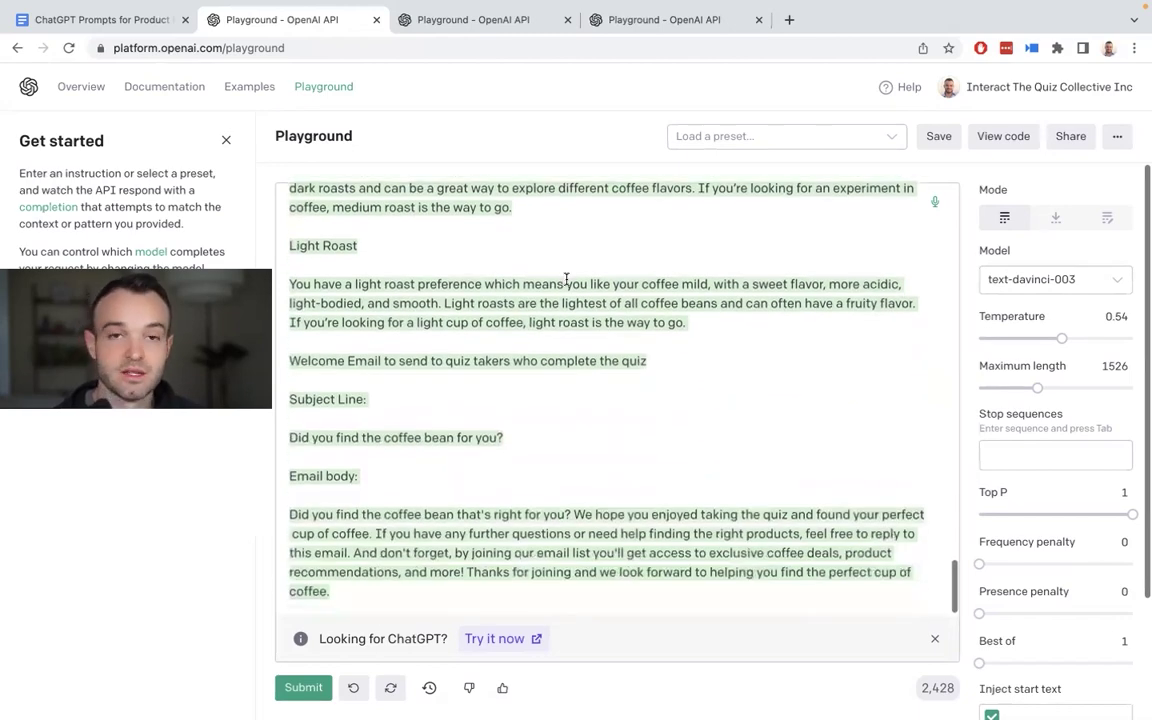
# Switch to the store-description quiz prompt and highlight the store's tagline text
pyautogui.click(453, 21)
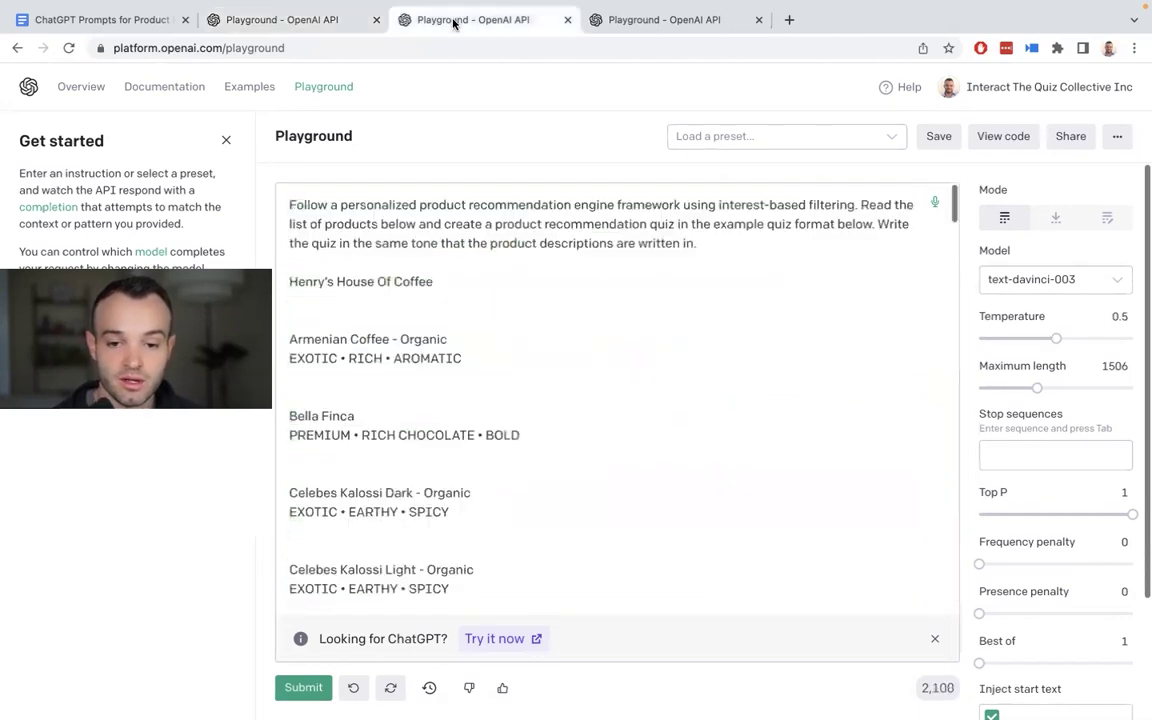
pyautogui.click(638, 30)
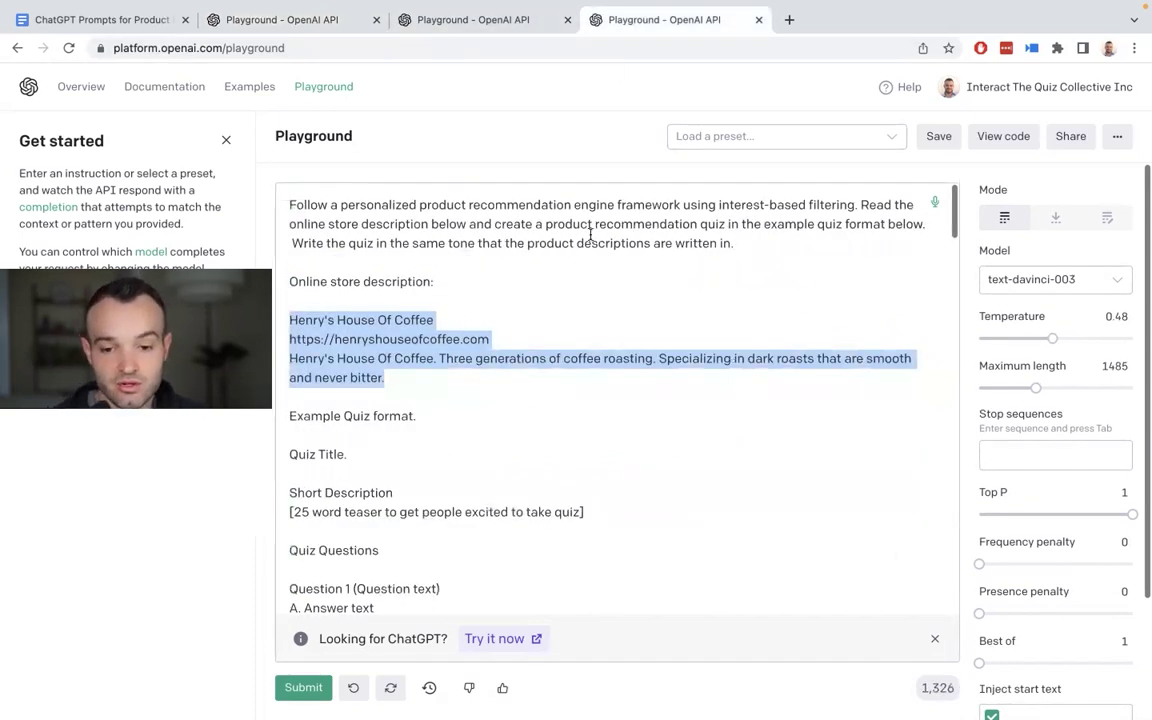
pyautogui.click(568, 204)
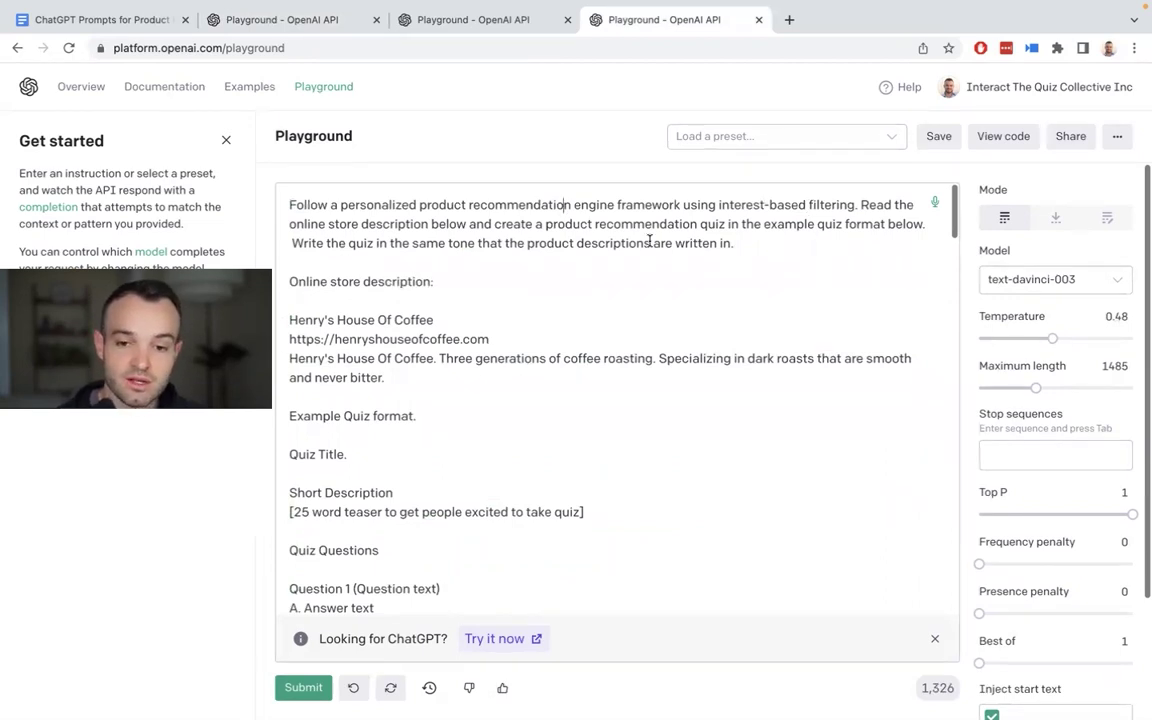
pyautogui.moveTo(404, 373); pyautogui.dragTo(286, 322)
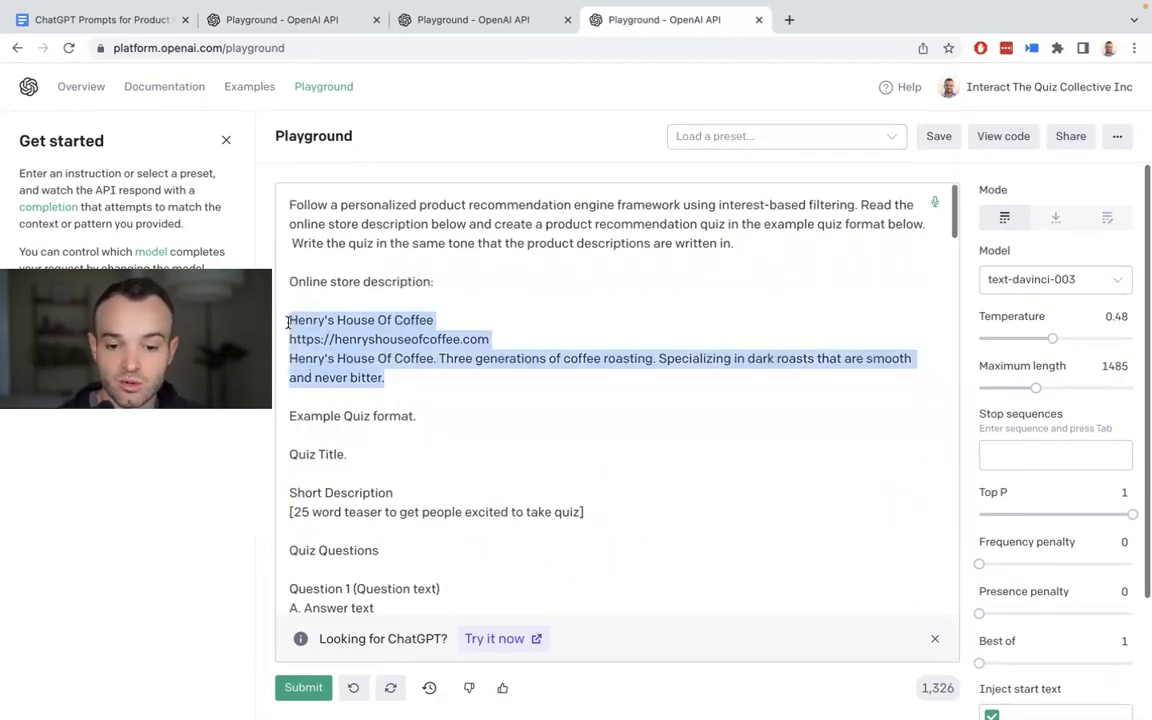
pyautogui.click(410, 342)
# Highlight the store's web address, the whole online store description and the tagline paragraph
pyautogui.doubleClick(411, 342)
pyautogui.click(411, 375)
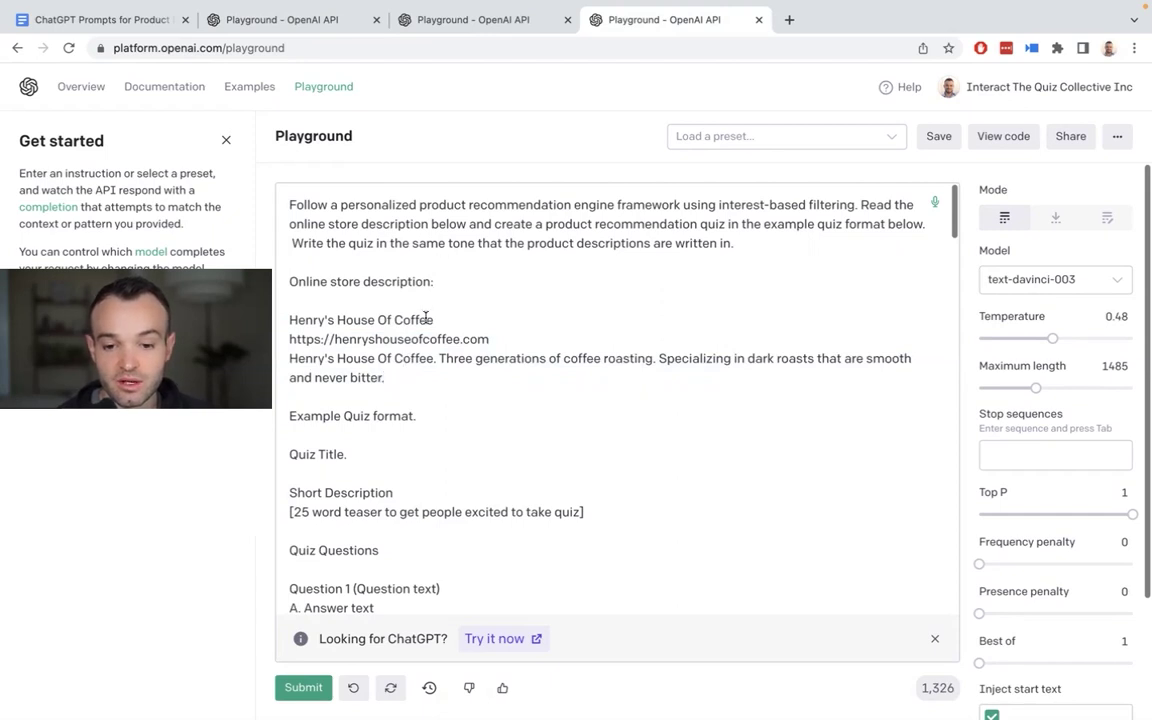
pyautogui.moveTo(388, 377); pyautogui.dragTo(285, 318)
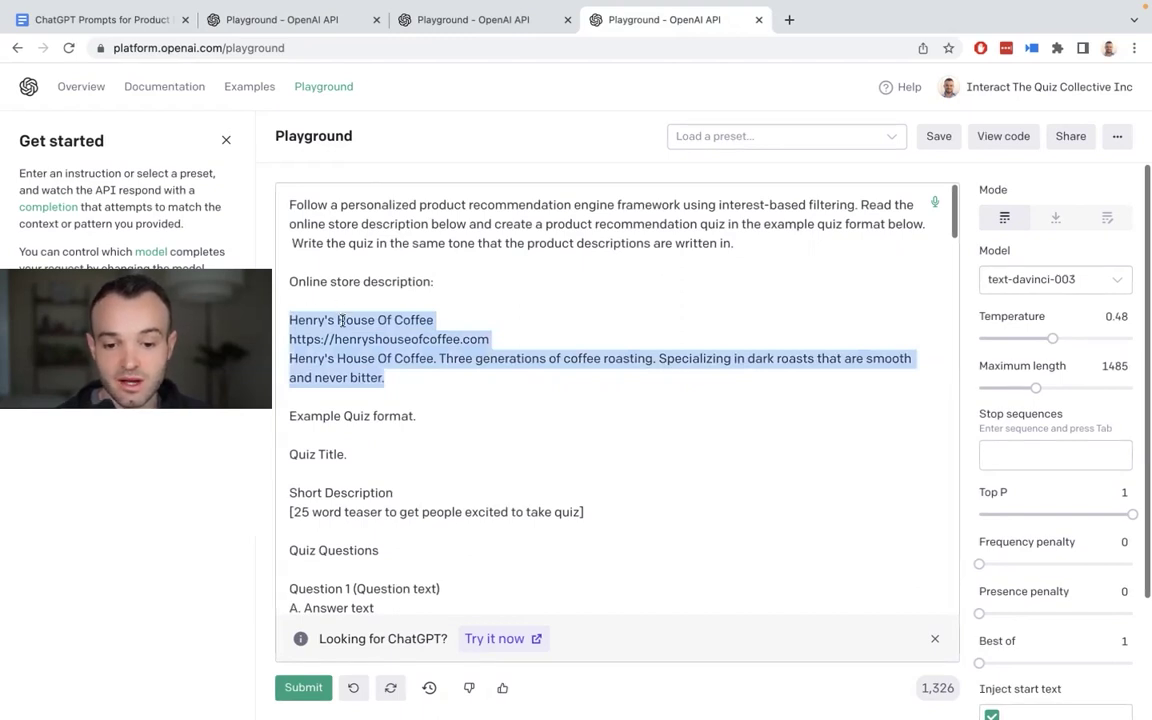
pyautogui.click(391, 377)
pyautogui.moveTo(389, 377); pyautogui.dragTo(287, 361)
pyautogui.click(411, 369)
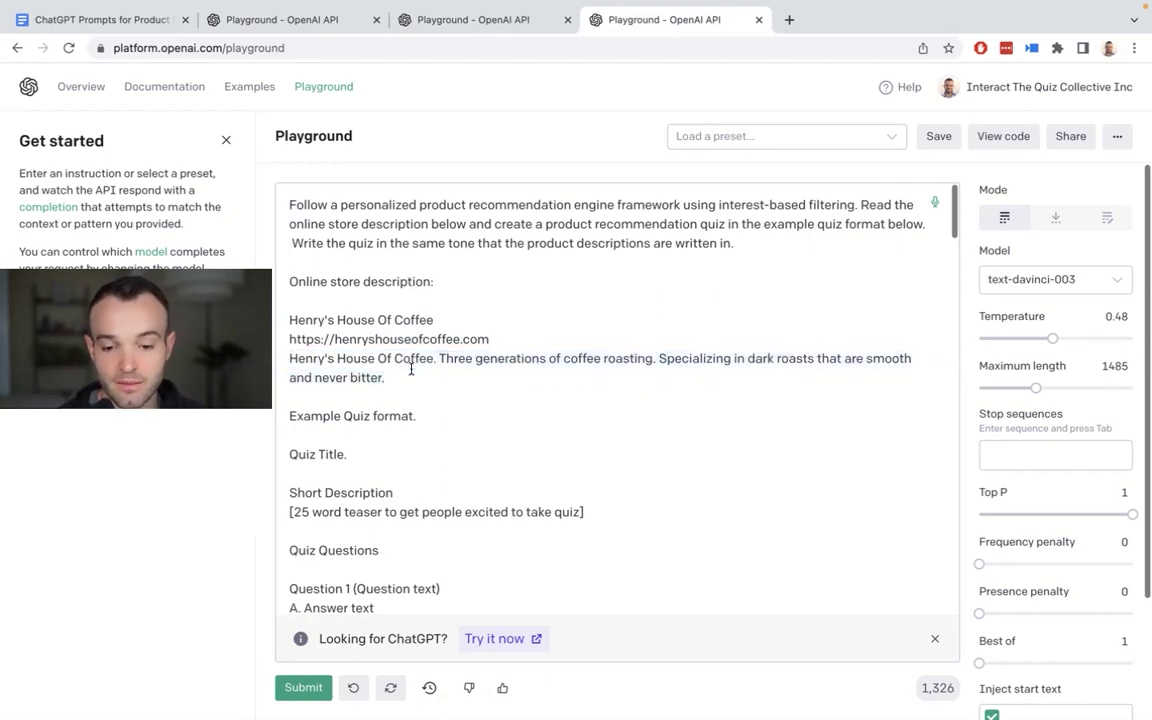
# Highlight the online store description again and scroll down through the store-description prompt
pyautogui.scroll(-1, 411, 369)
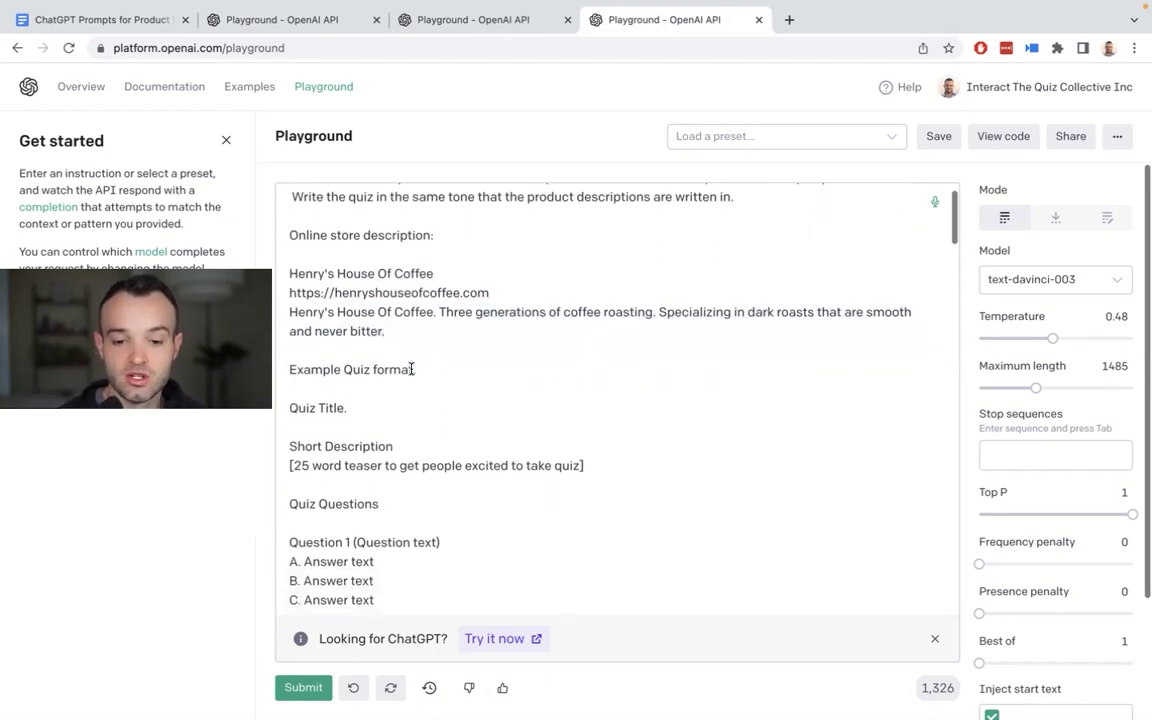
pyautogui.moveTo(390, 332); pyautogui.dragTo(289, 280)
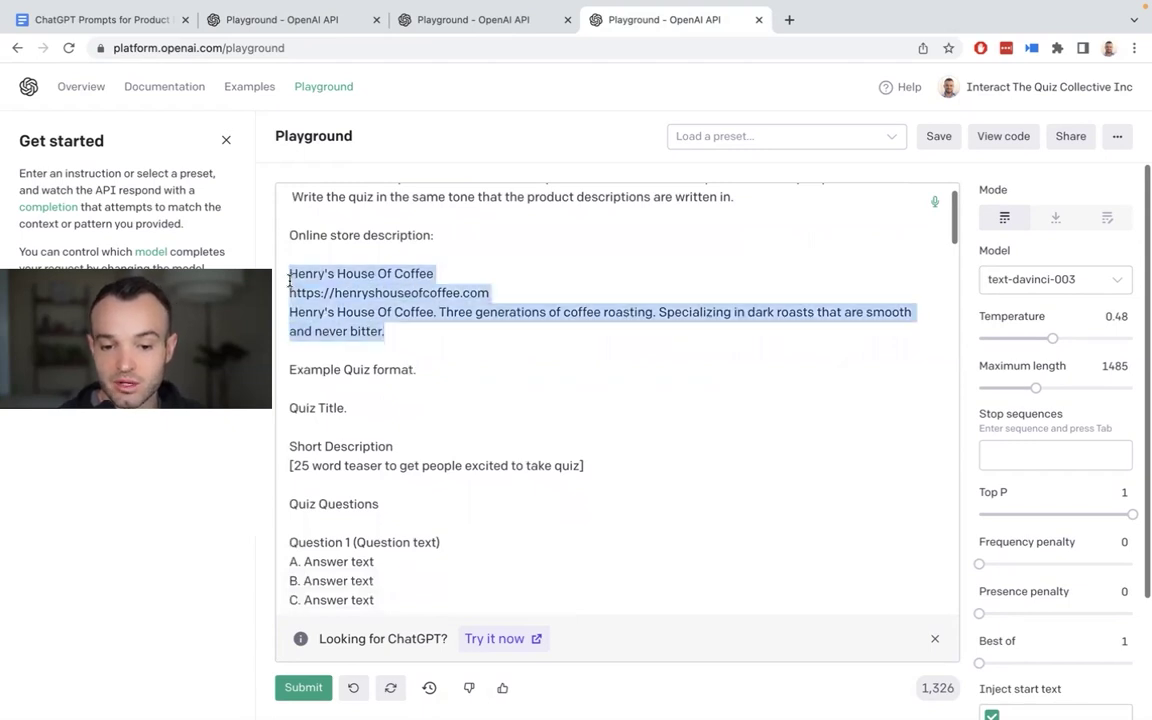
pyautogui.click(373, 309)
pyautogui.scroll(-3, 373, 309)
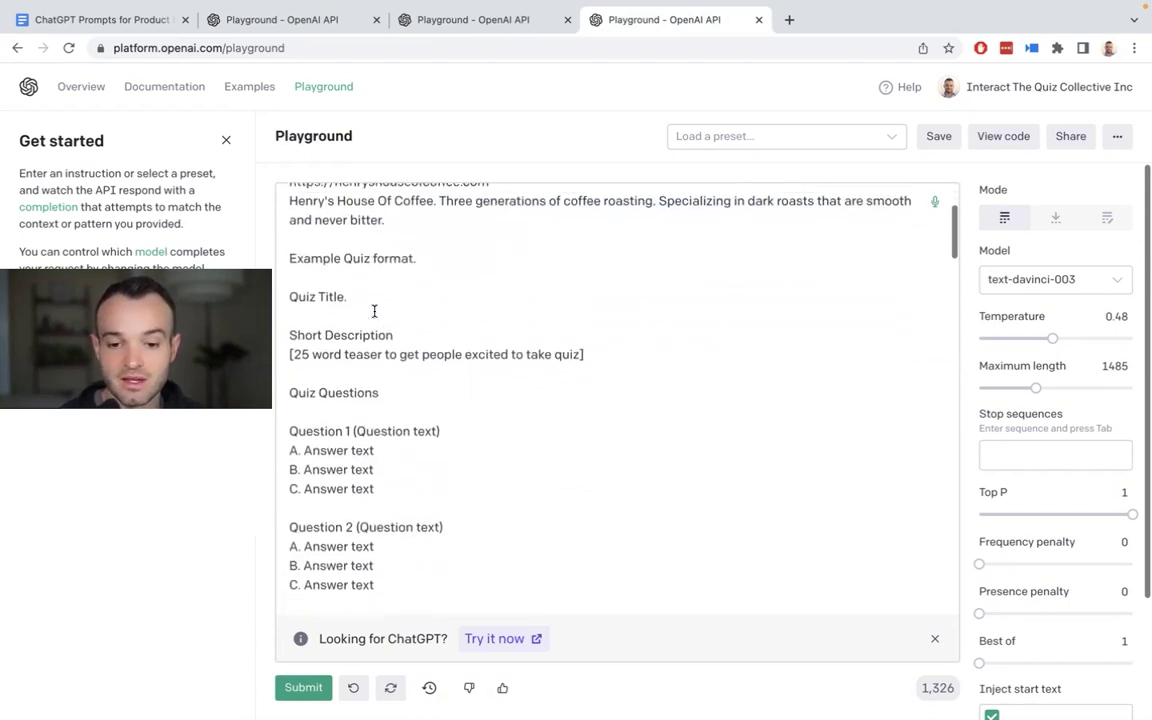
pyautogui.scroll(-1, 374, 311)
pyautogui.scroll(-1, 383, 244)
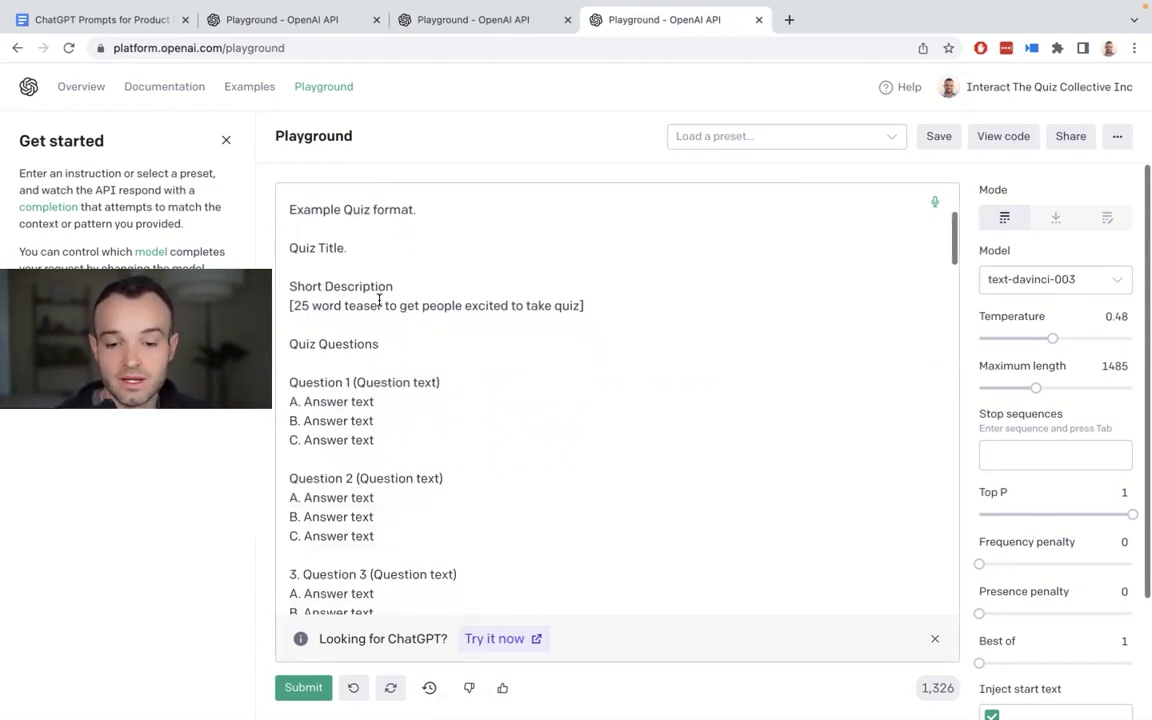
pyautogui.scroll(-3, 379, 300)
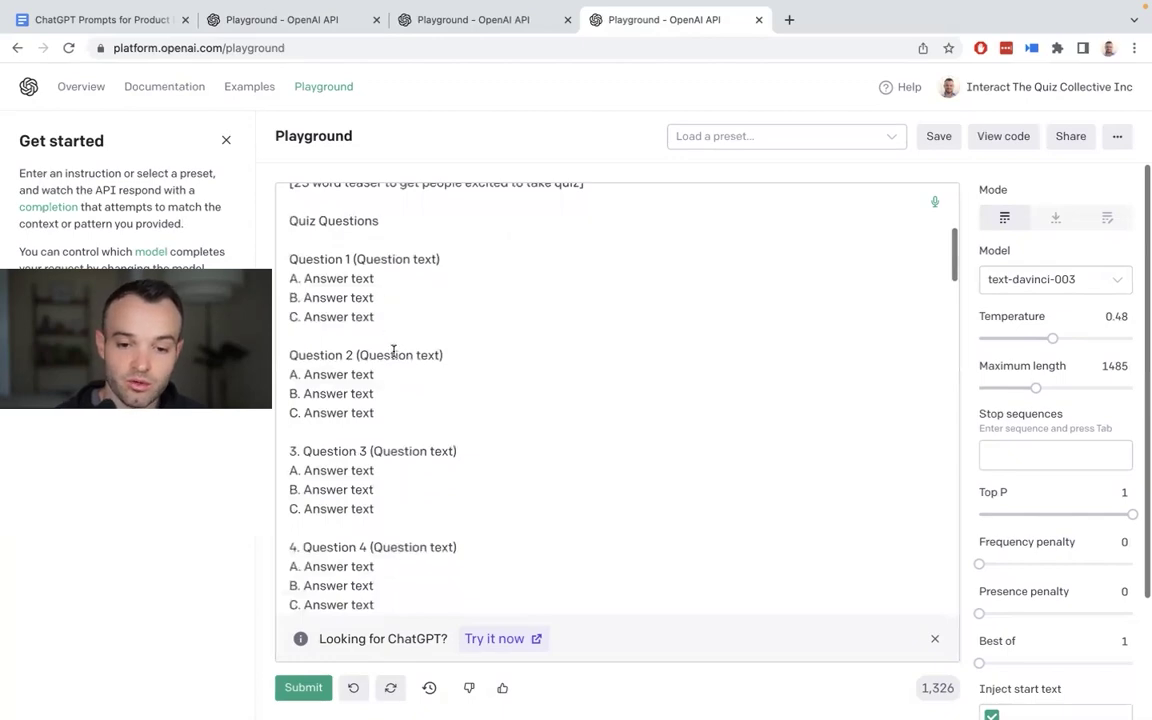
pyautogui.scroll(1, 390, 350)
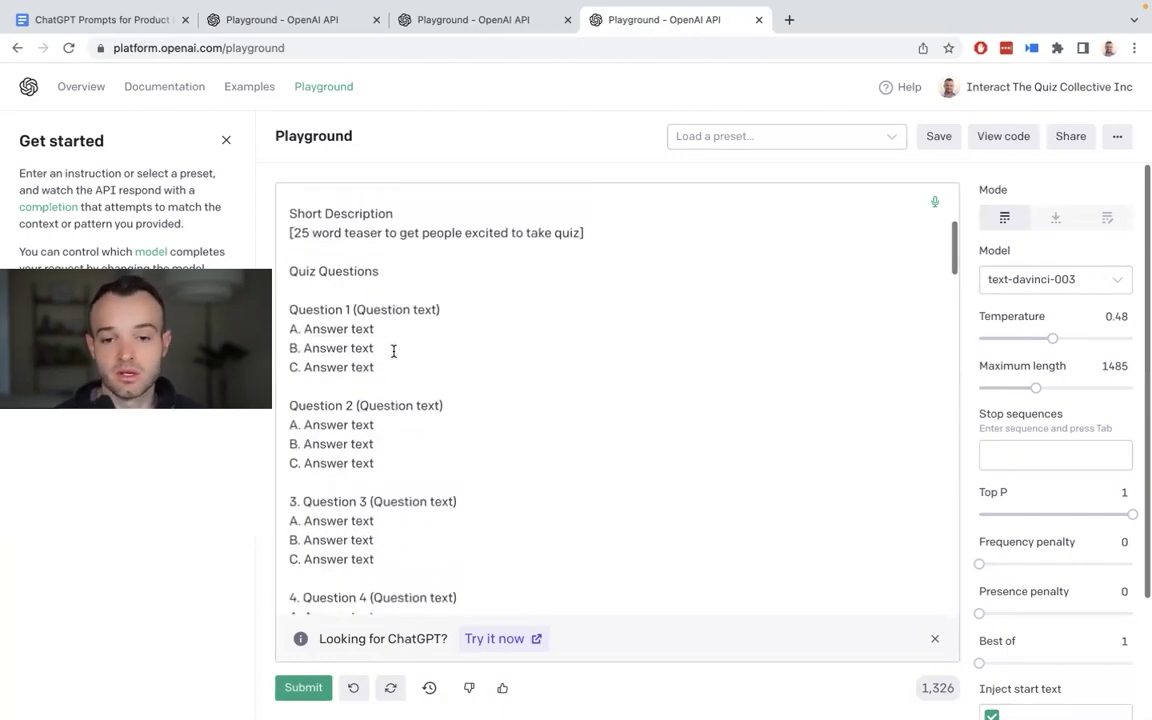
# Return to the roast quiz prompt and scroll up to the opt-in form and Oily Skin outcome
pyautogui.click(314, 20)
pyautogui.scroll(5, 365, 300)
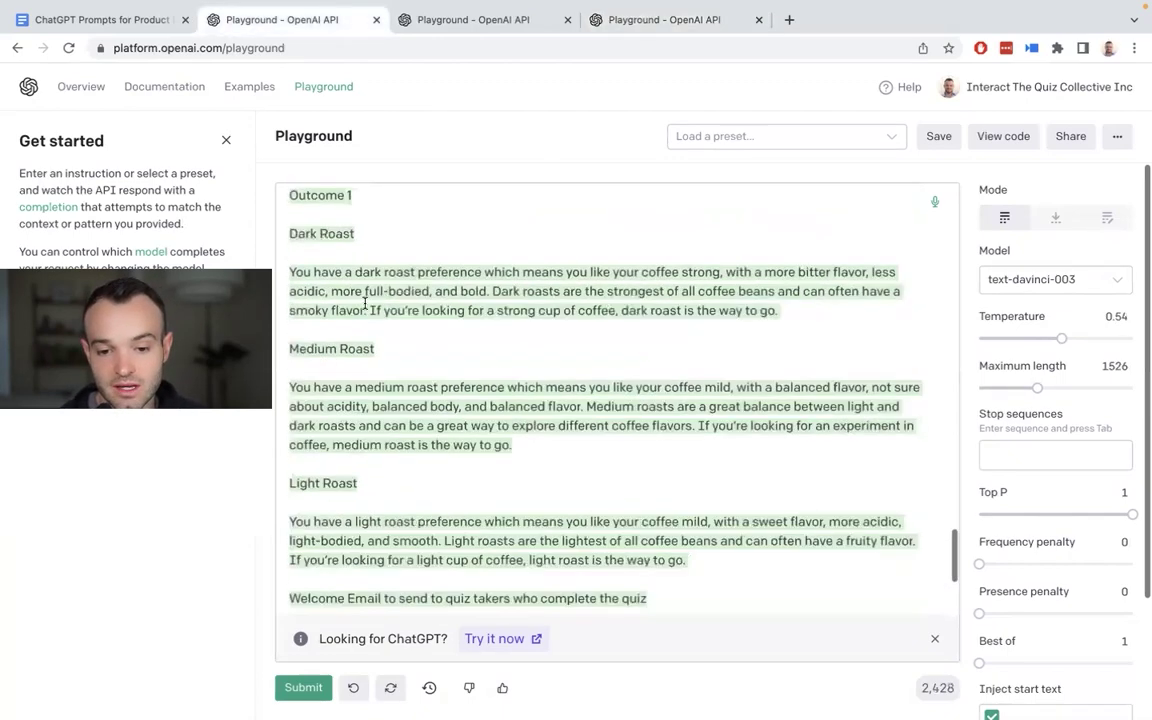
pyautogui.scroll(15, 365, 302)
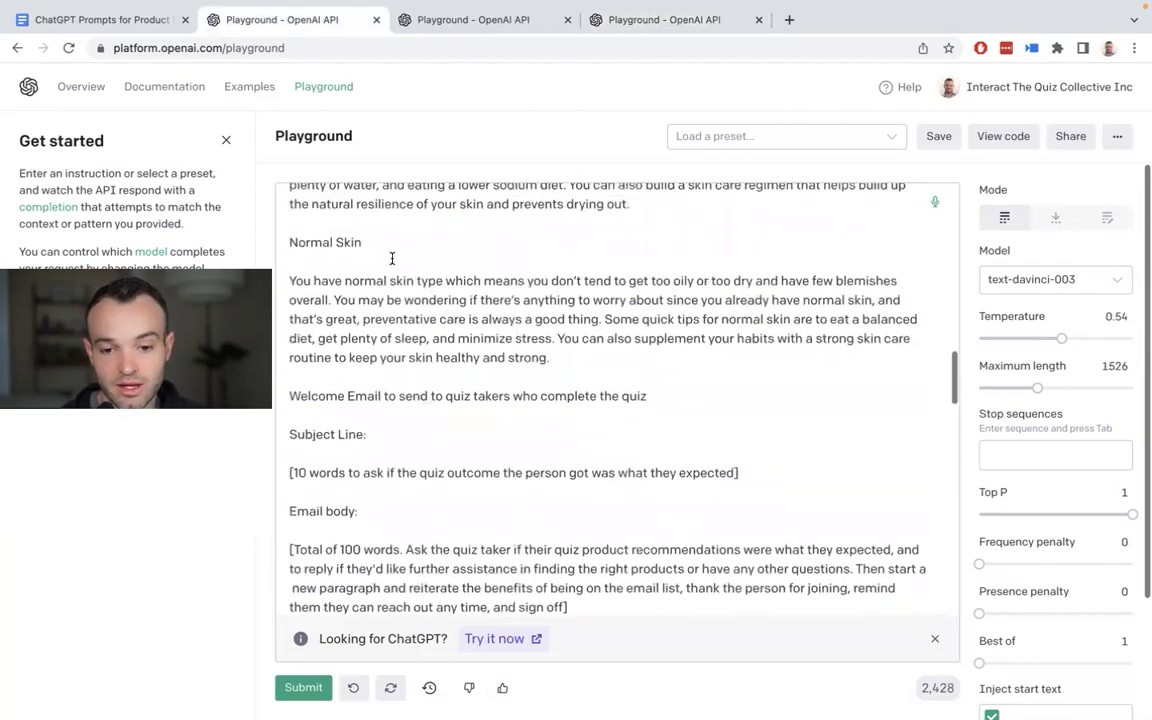
pyautogui.scroll(10, 388, 280)
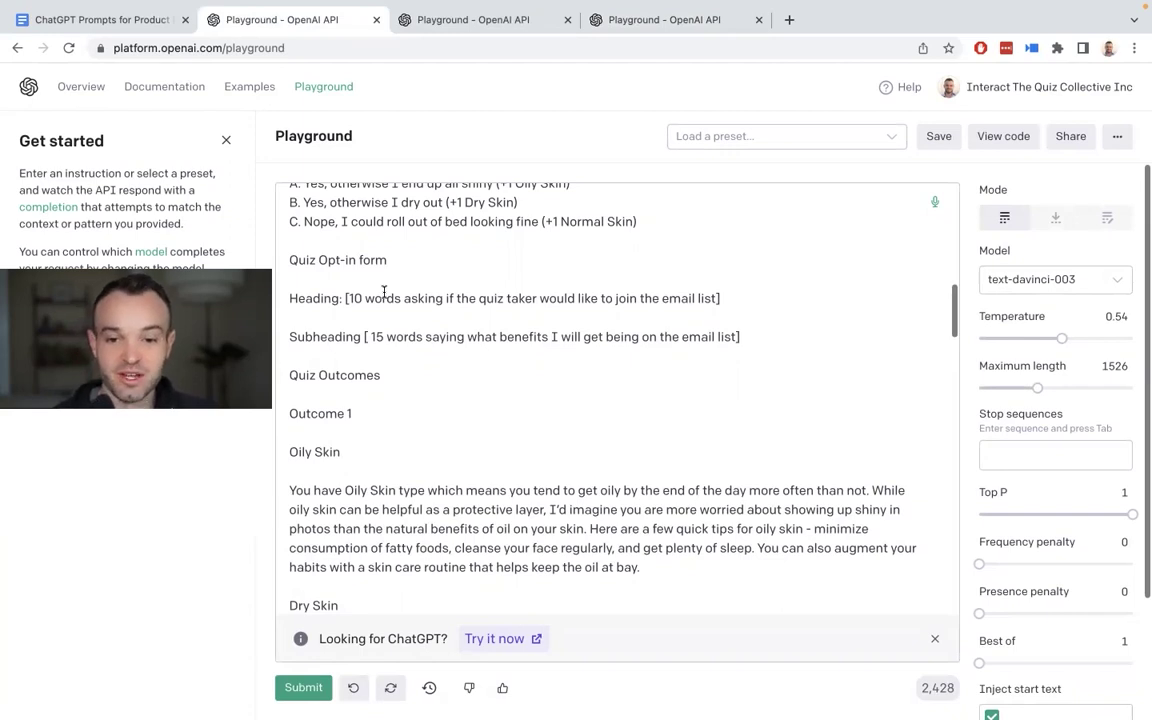
pyautogui.click(502, 31)
pyautogui.click(638, 36)
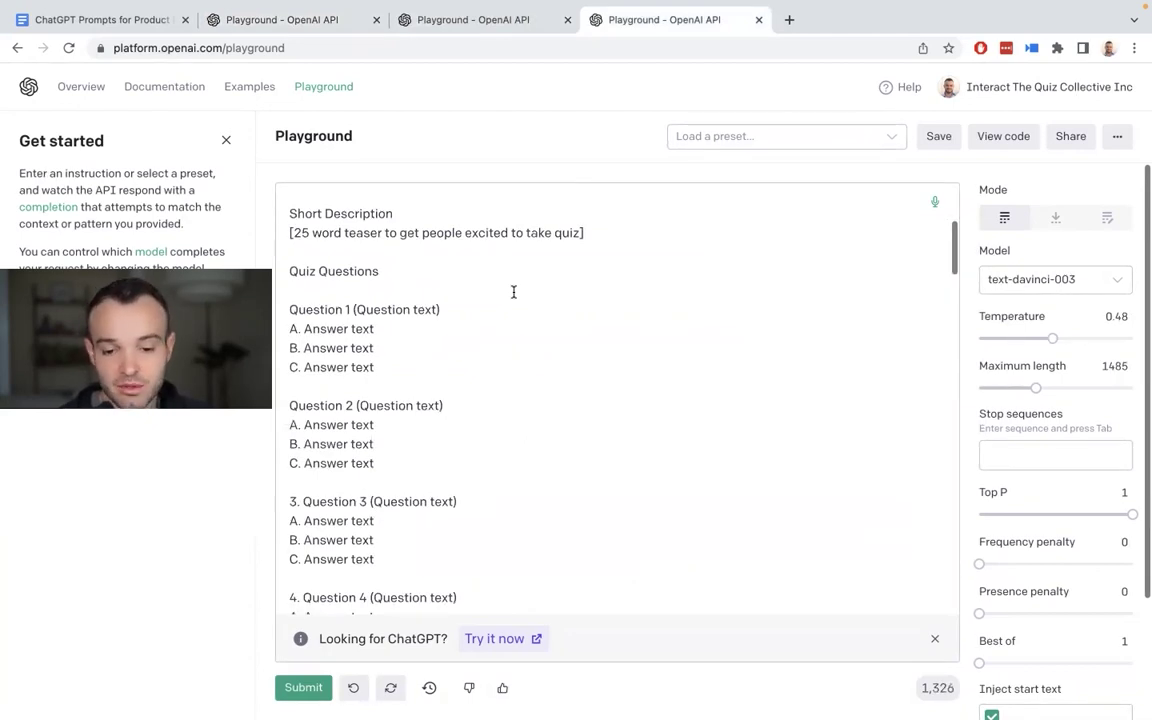
pyautogui.scroll(-15, 513, 292)
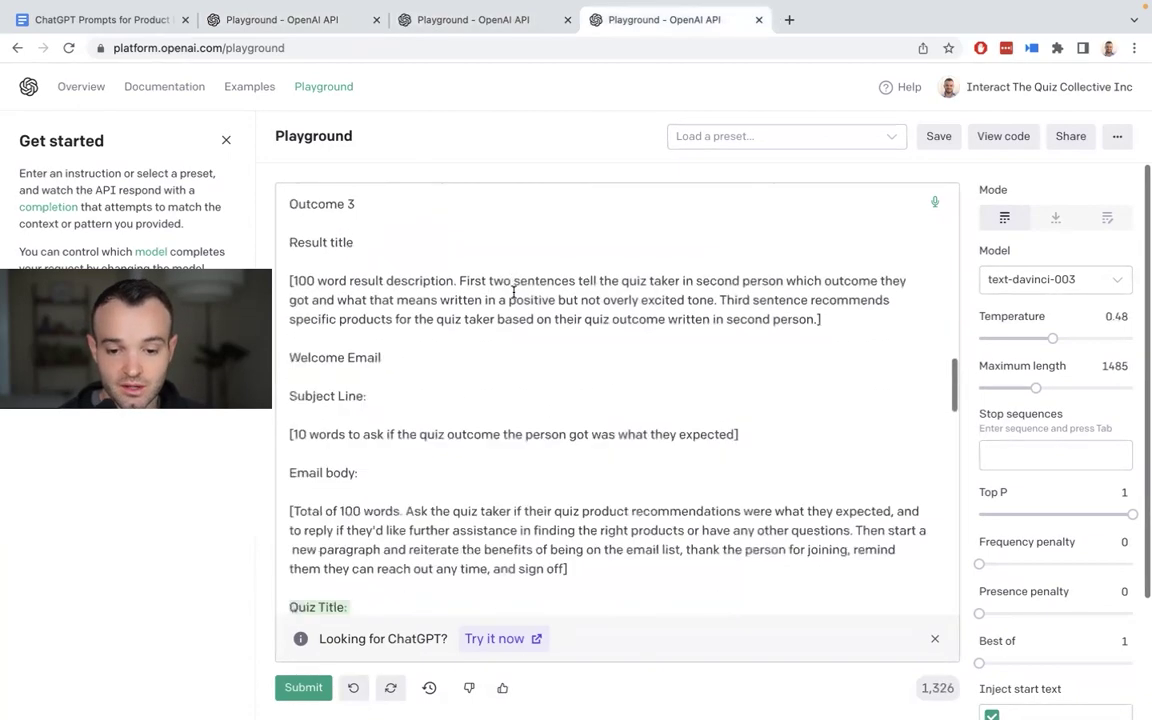
pyautogui.scroll(-5, 513, 292)
pyautogui.scroll(-3, 486, 404)
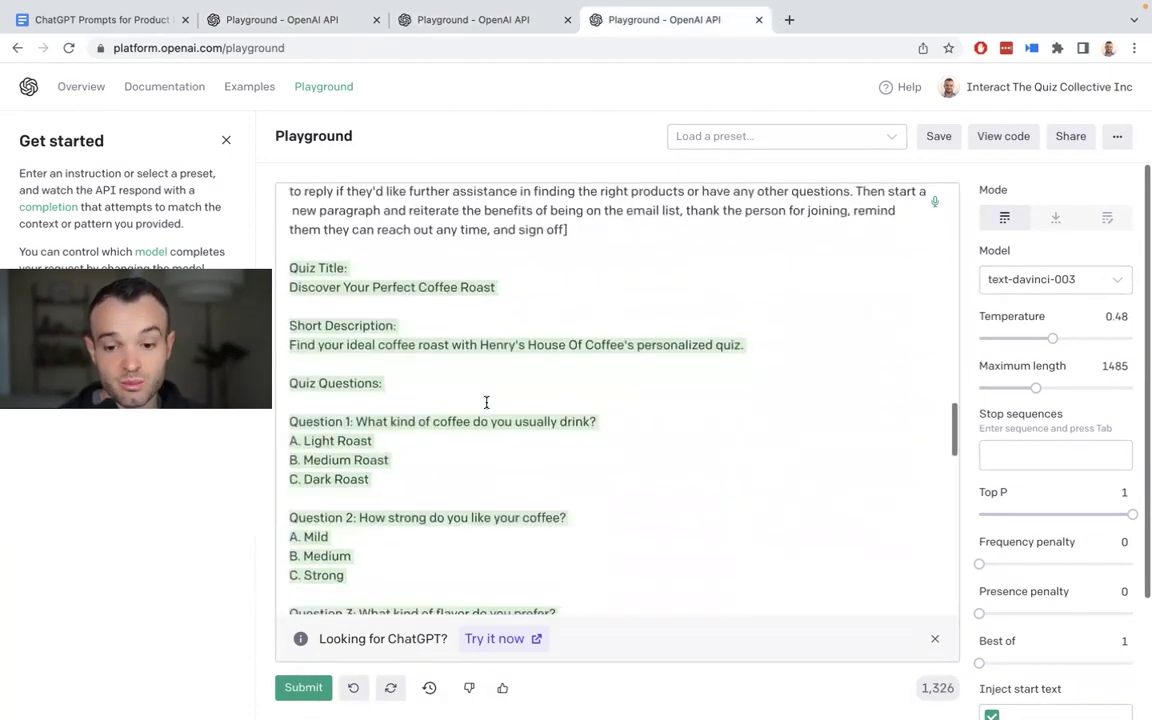
pyautogui.scroll(-1, 486, 402)
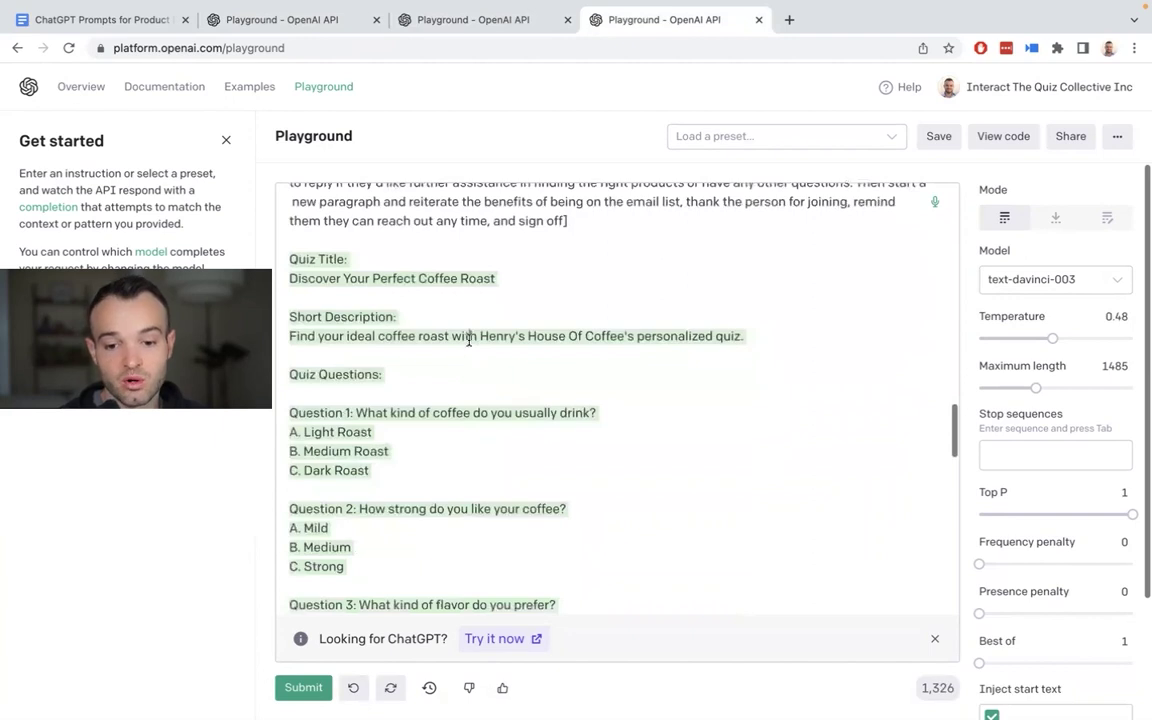
pyautogui.tripleClick(540, 336)
pyautogui.click(544, 334)
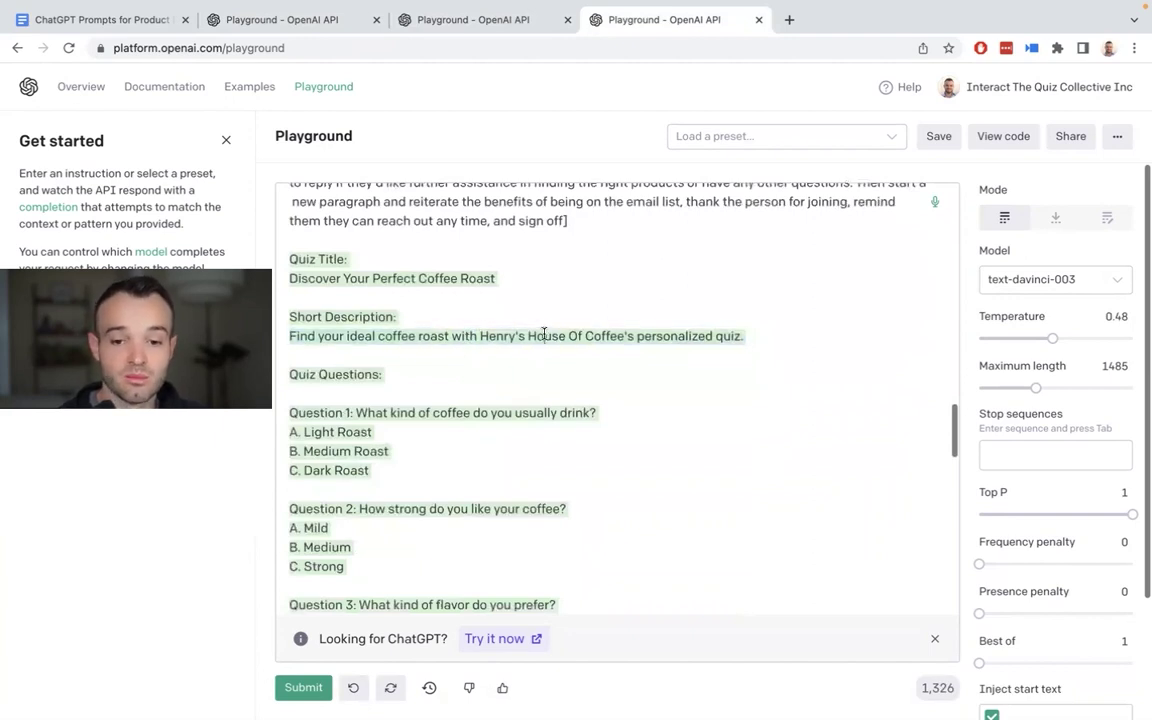
pyautogui.scroll(-1, 544, 334)
pyautogui.scroll(-5, 544, 334)
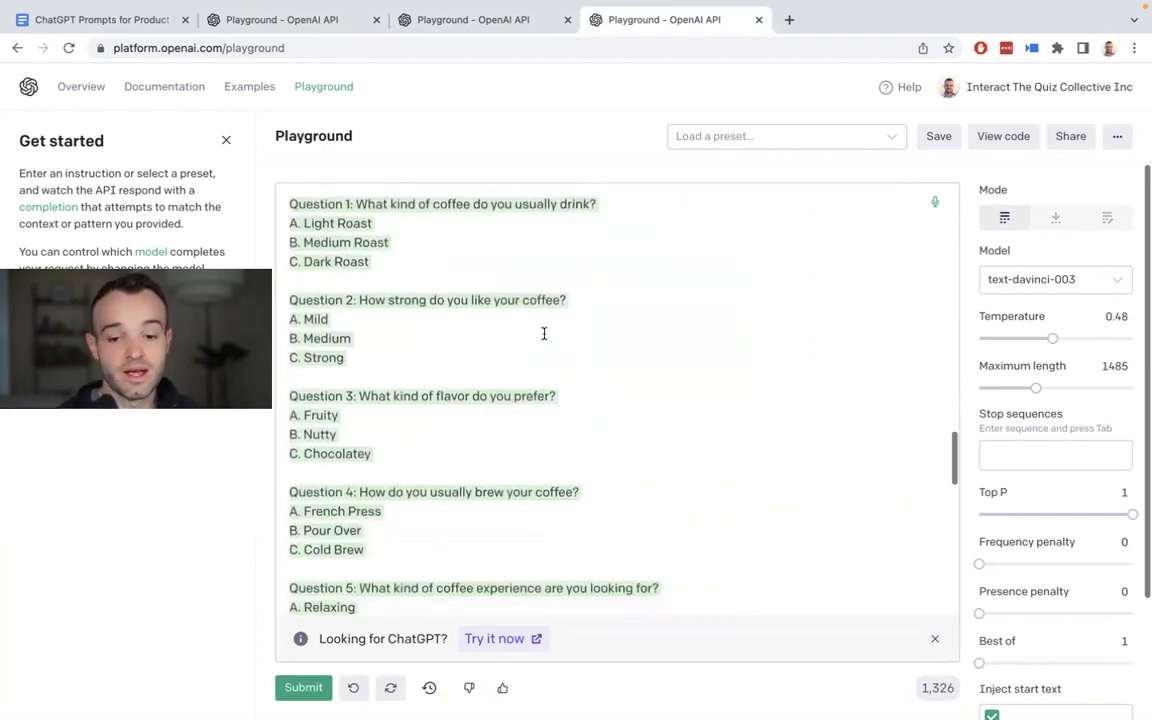
pyautogui.scroll(-4, 544, 333)
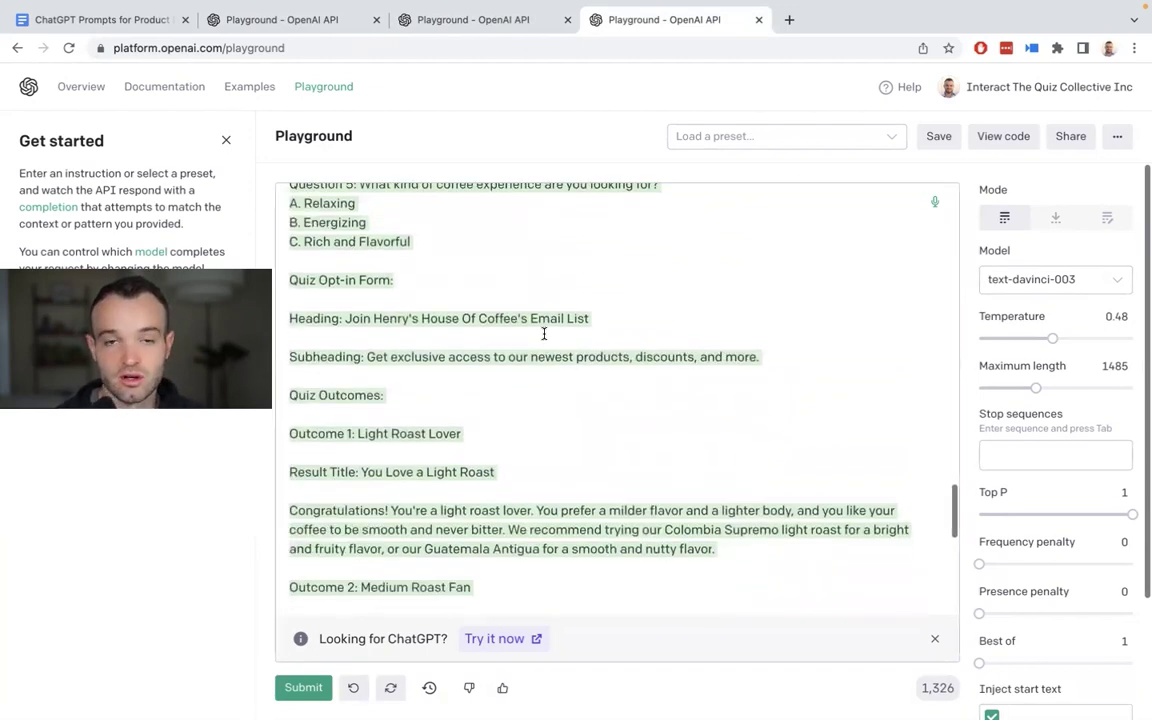
pyautogui.scroll(-5, 544, 334)
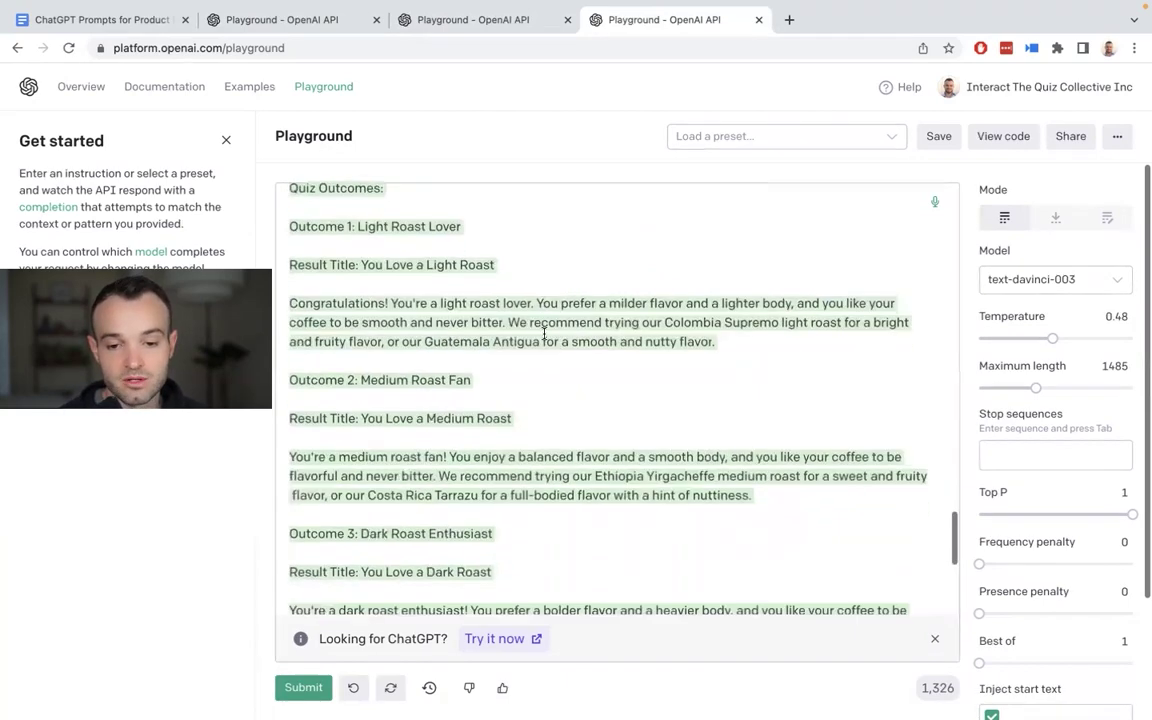
pyautogui.scroll(-2, 544, 333)
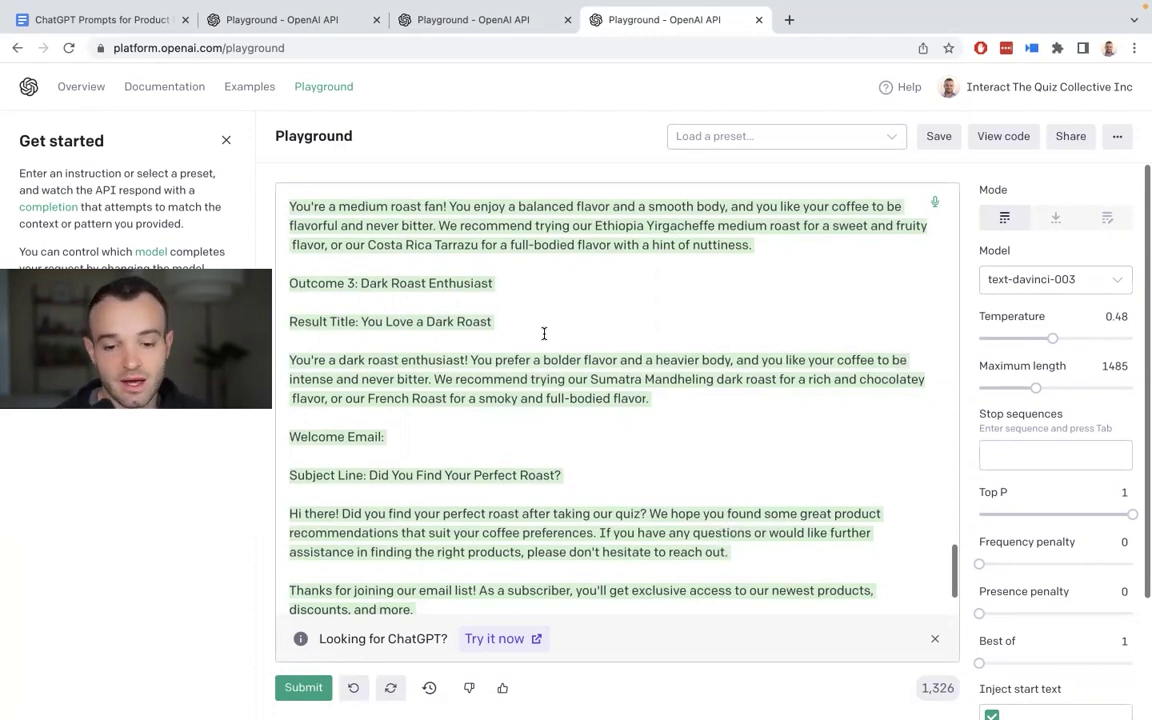
pyautogui.scroll(-2, 544, 333)
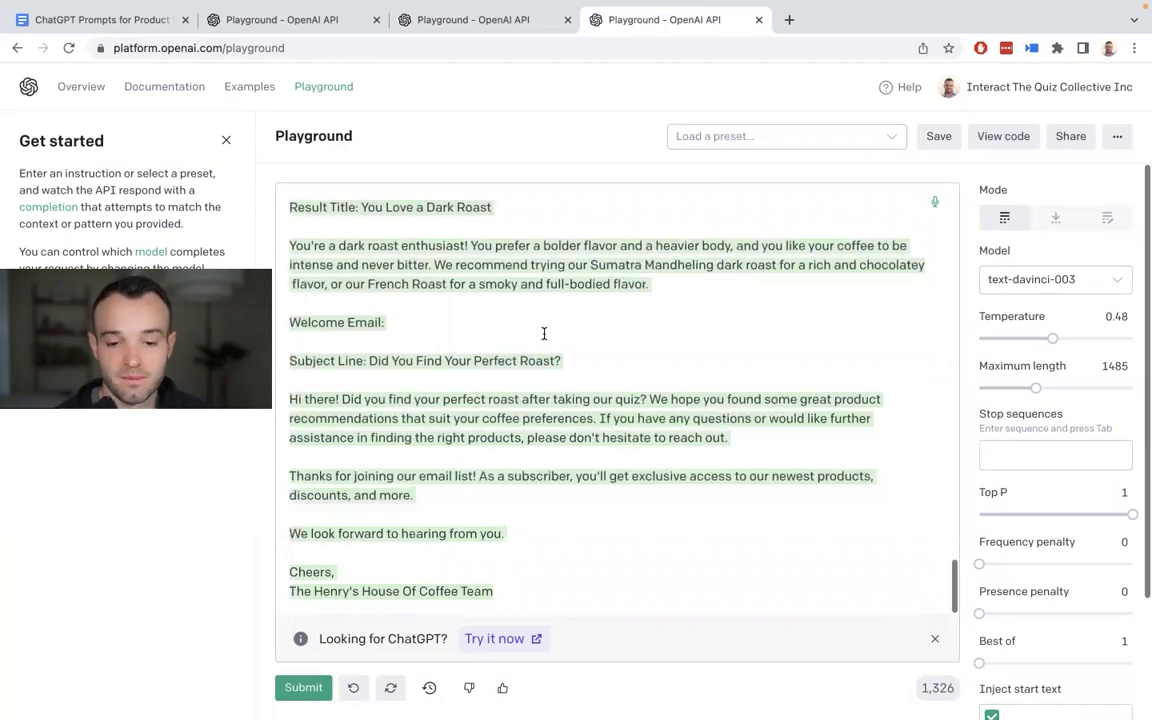
pyautogui.scroll(10, 544, 333)
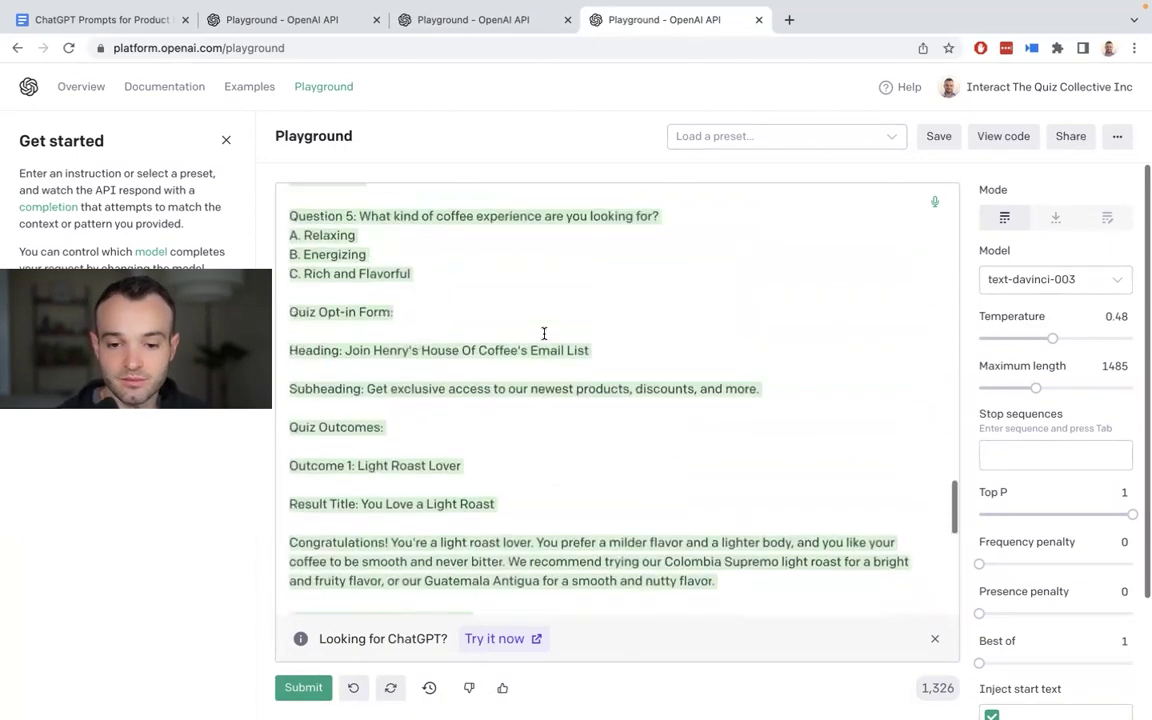
pyautogui.scroll(10, 544, 333)
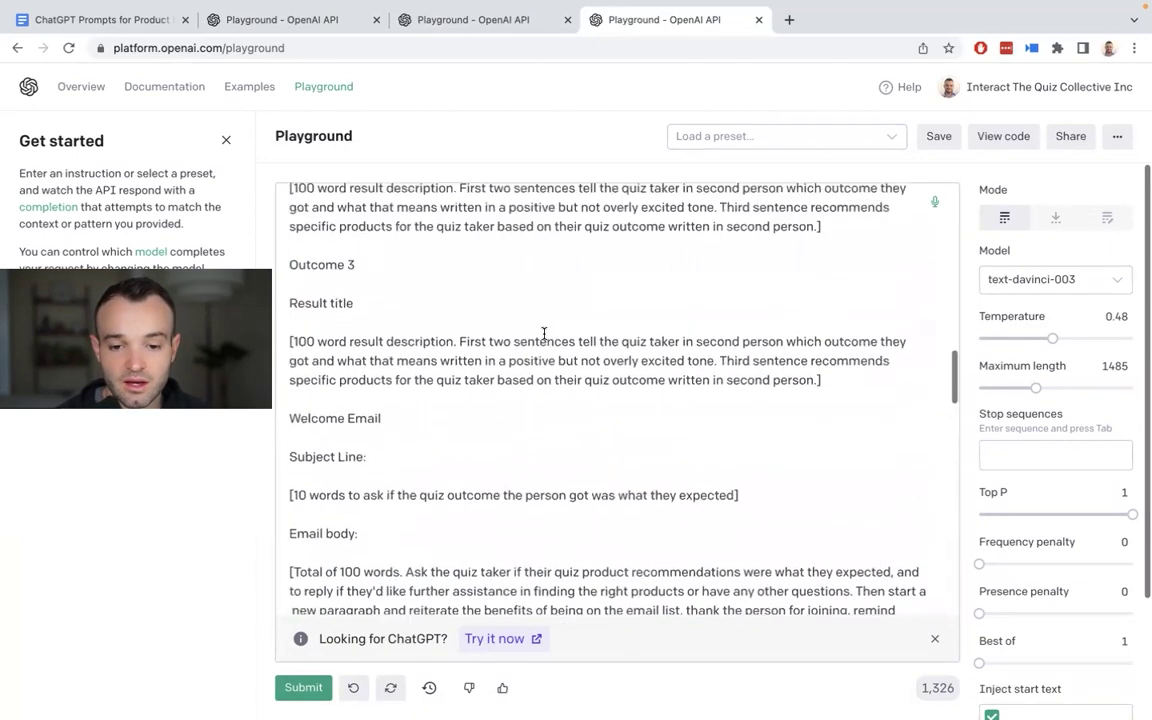
pyautogui.scroll(15, 544, 333)
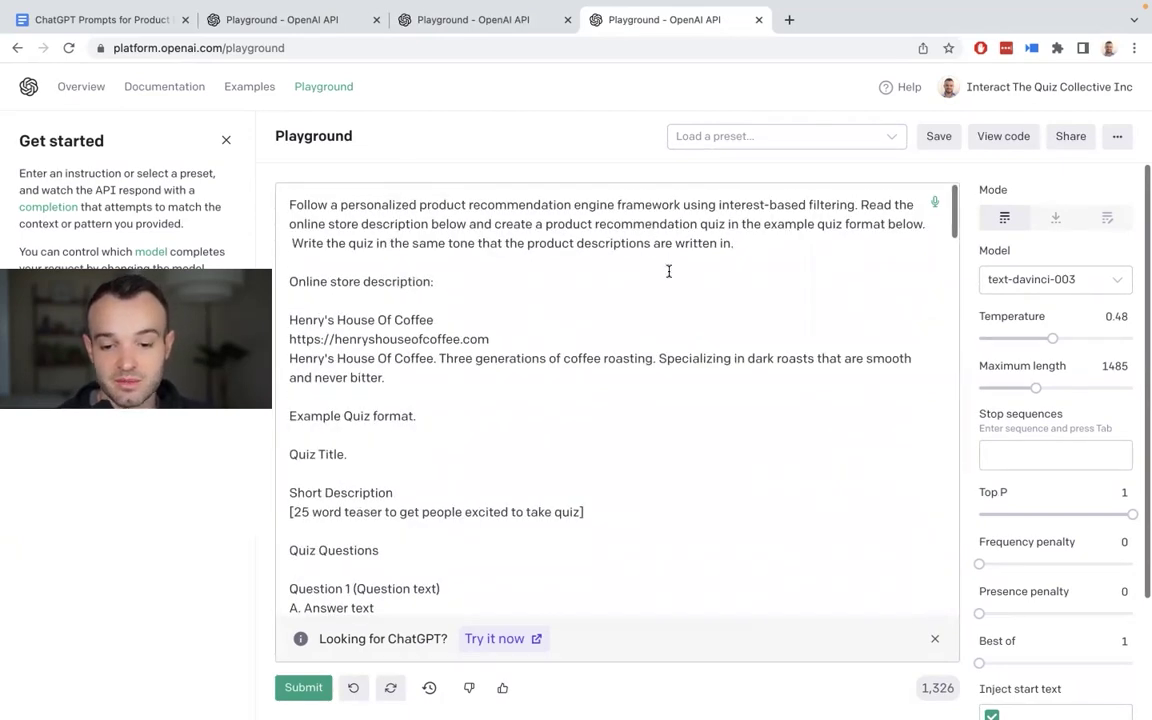
pyautogui.moveTo(414, 377); pyautogui.dragTo(290, 318)
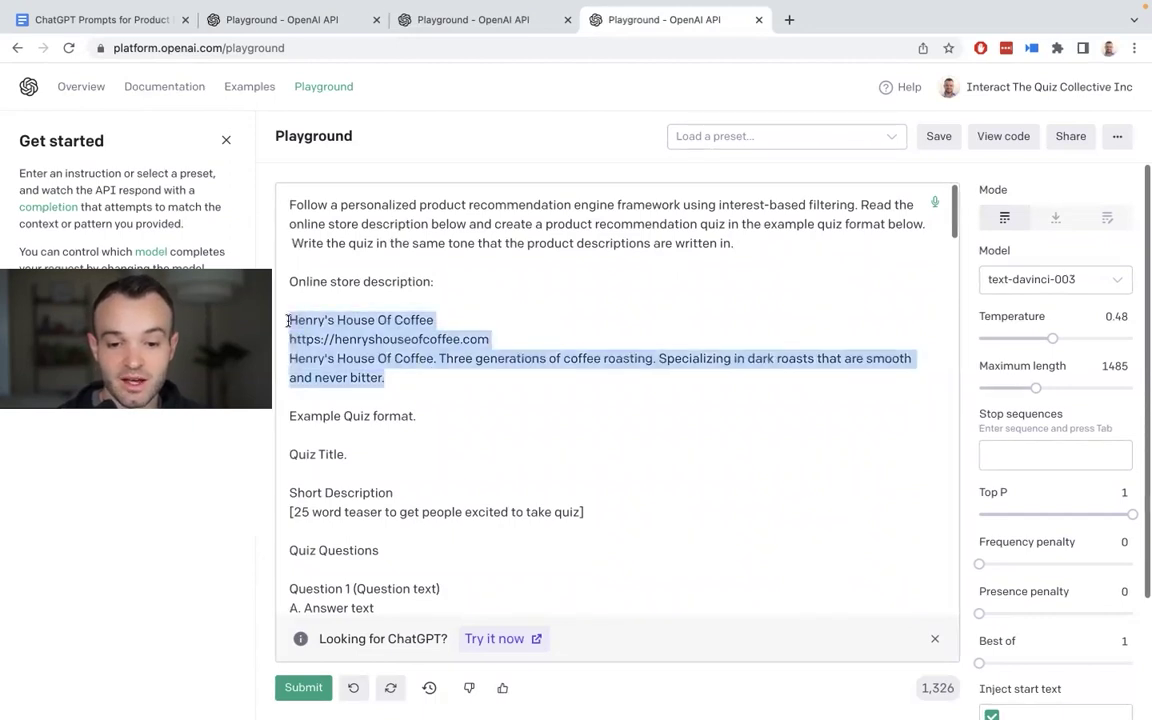
pyautogui.click(381, 360)
pyautogui.scroll(-2, 321, 330)
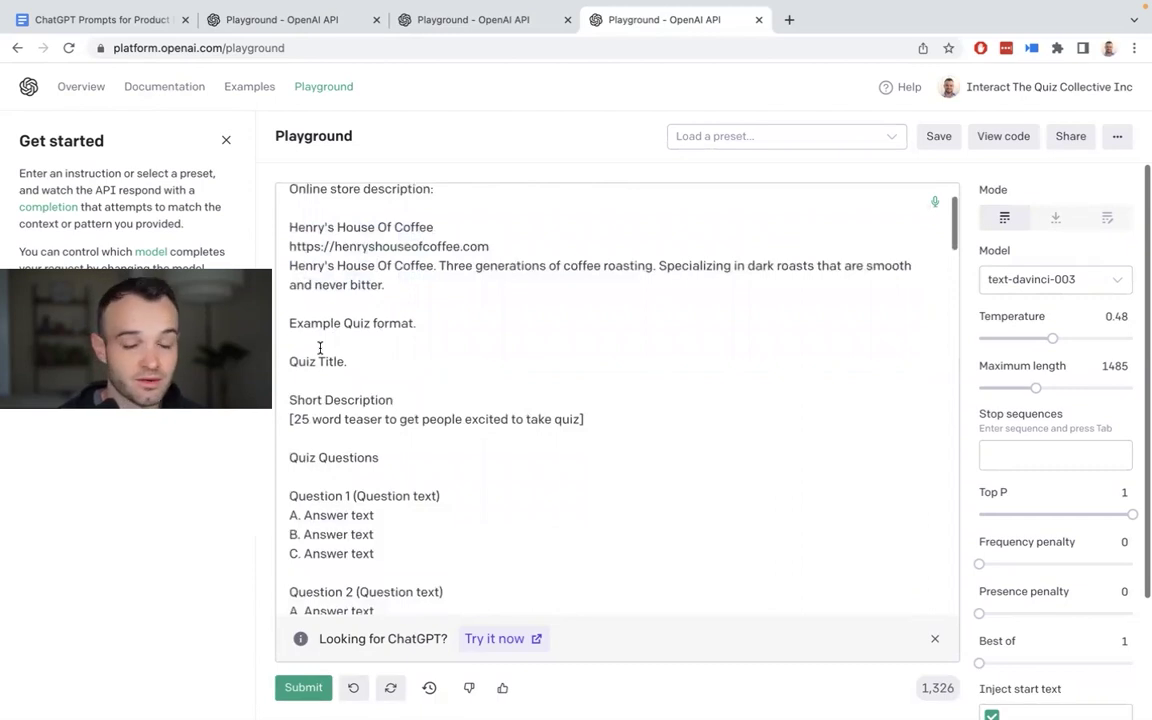
pyautogui.scroll(2, 418, 318)
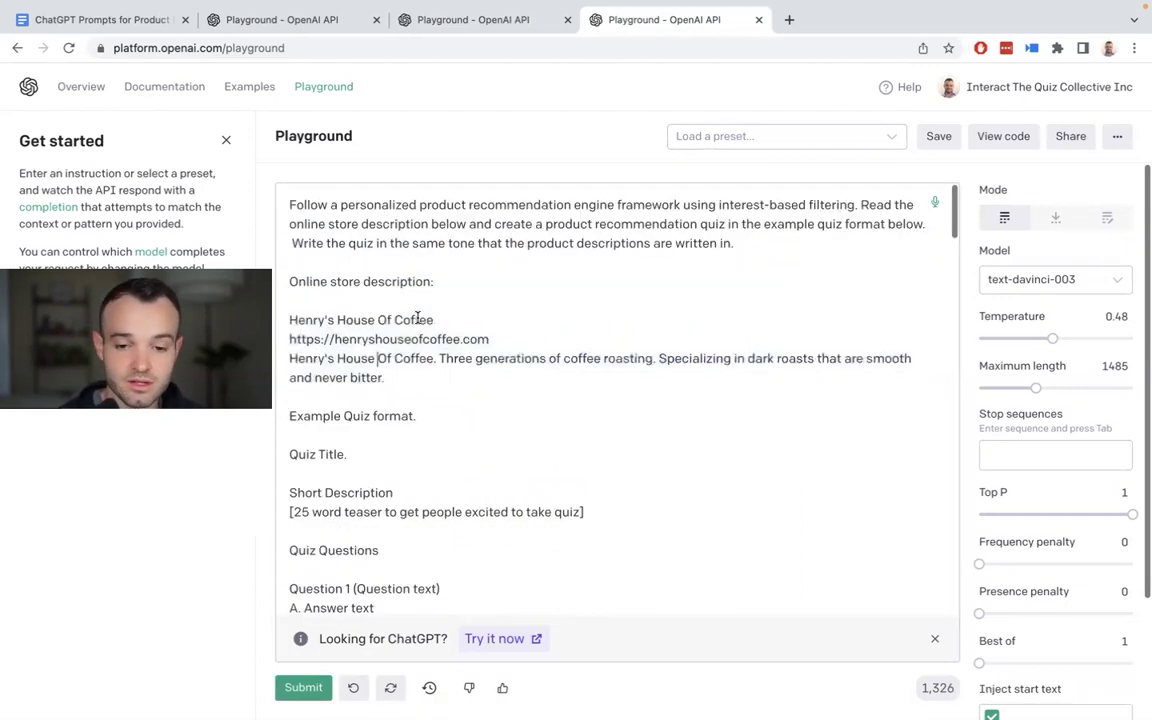
# Switch to the product-list prompt and highlight its products, such as Conquistador and Cupid's Crush
pyautogui.click(427, 10)
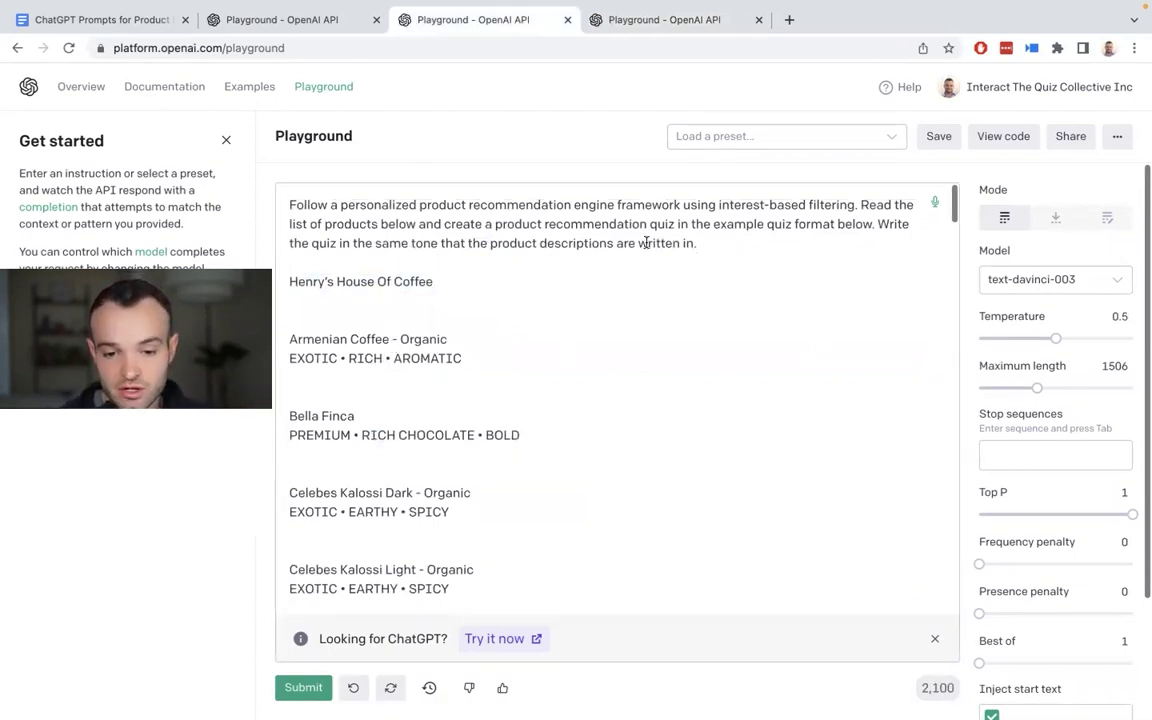
pyautogui.scroll(-1, 355, 294)
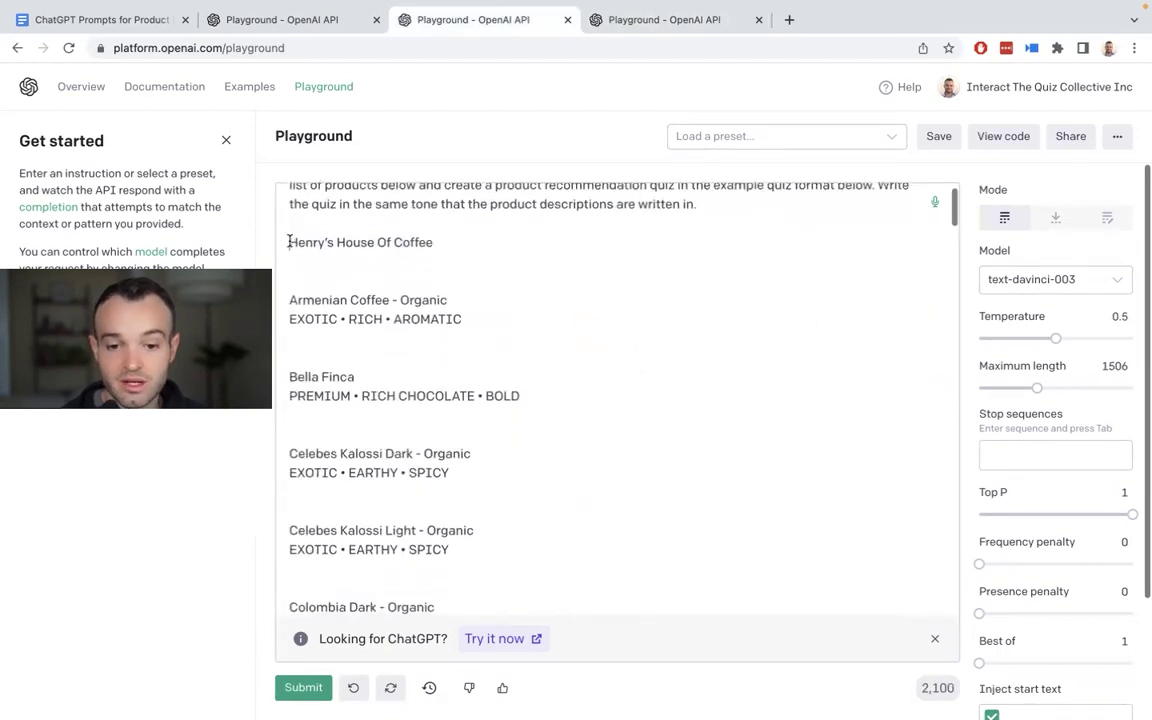
pyautogui.moveTo(289, 242); pyautogui.dragTo(514, 597)
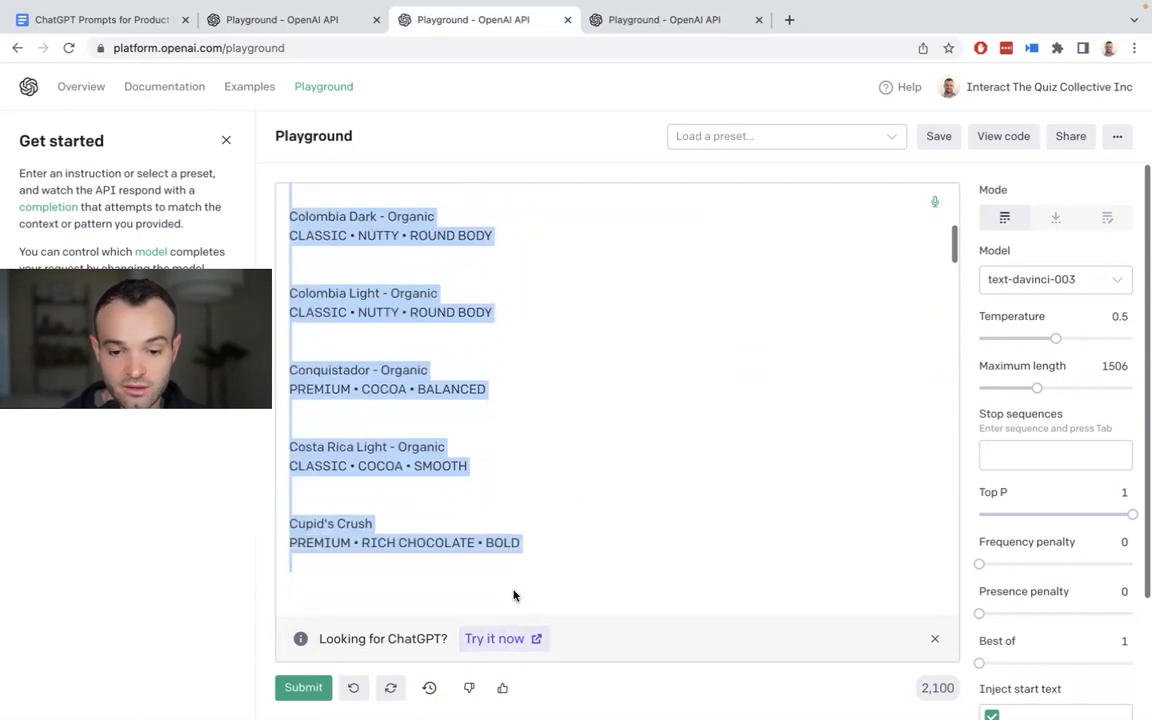
pyautogui.click(520, 461)
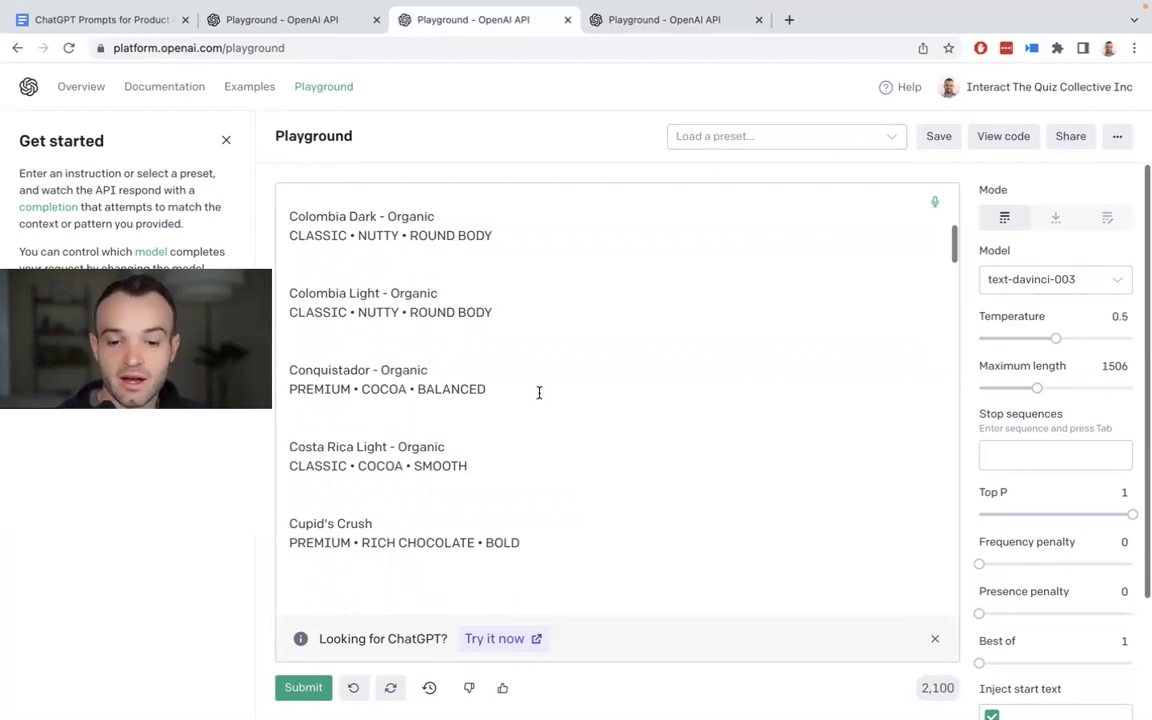
pyautogui.scroll(-4, 539, 393)
pyautogui.scroll(-2, 539, 393)
pyautogui.scroll(-5, 539, 393)
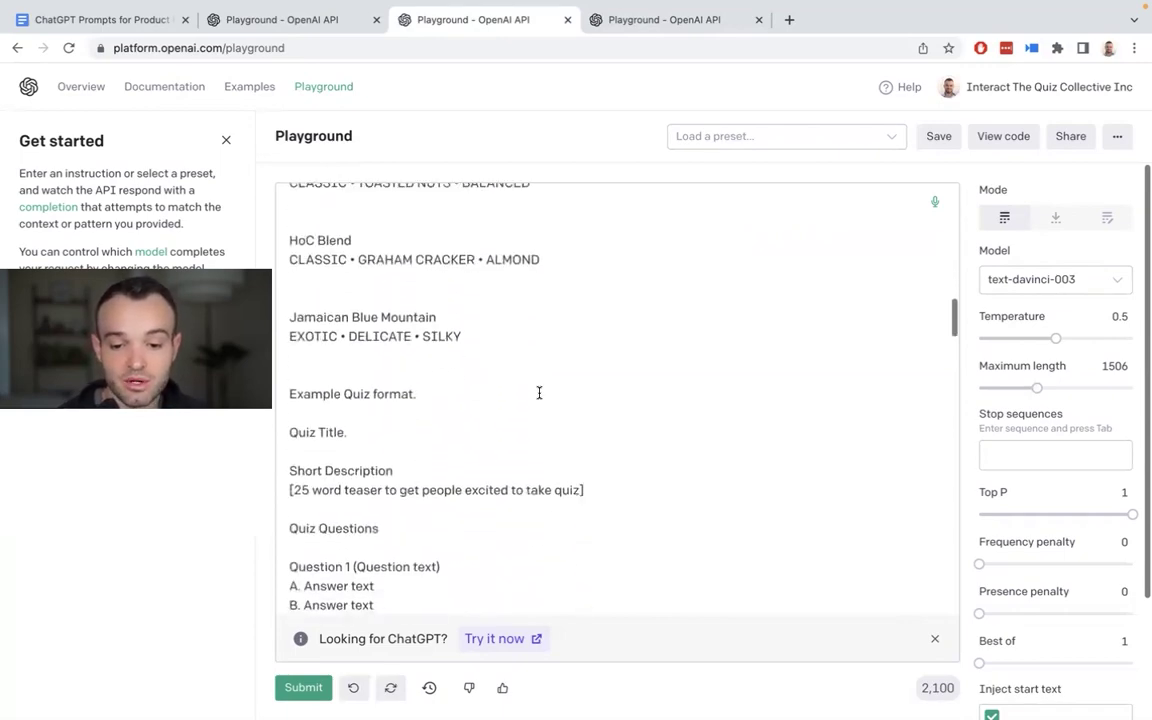
pyautogui.scroll(-7, 486, 357)
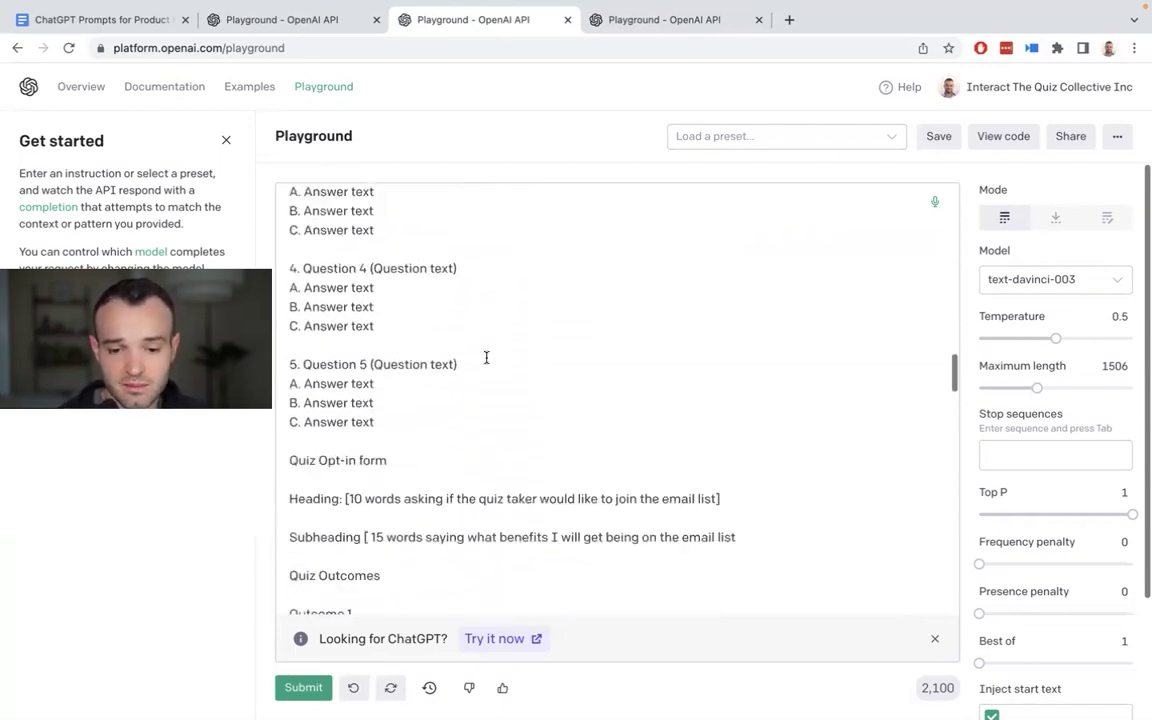
pyautogui.scroll(-10, 486, 357)
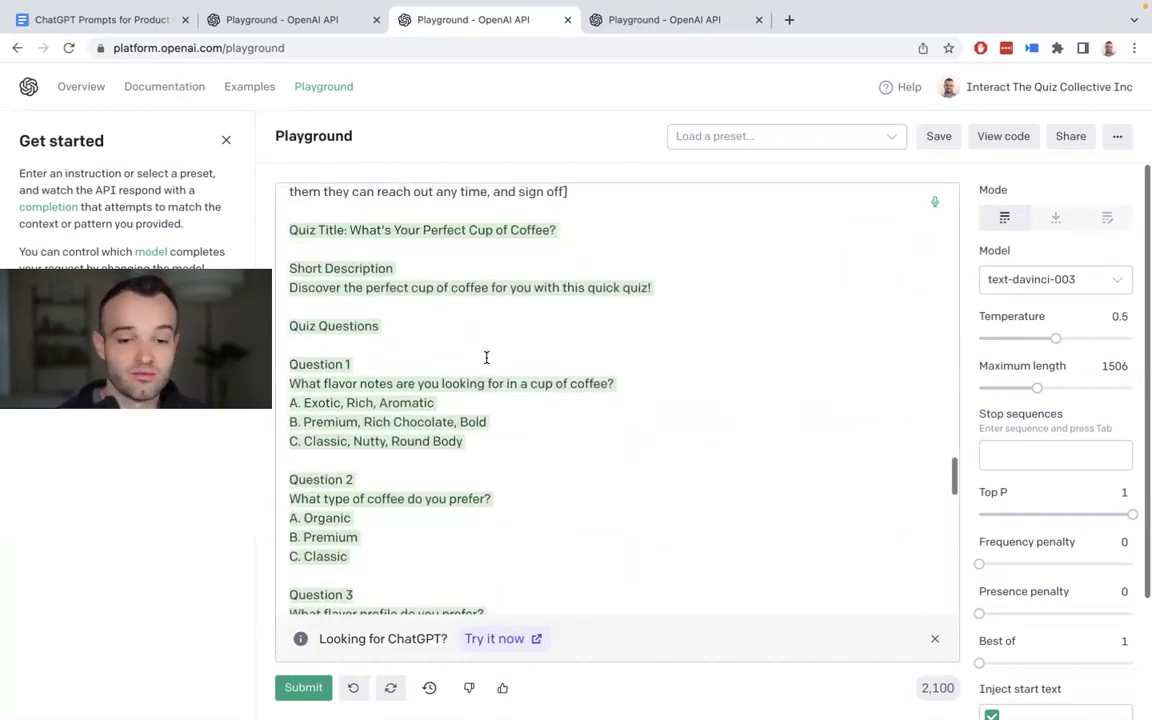
pyautogui.scroll(-4, 486, 357)
pyautogui.scroll(-6, 486, 357)
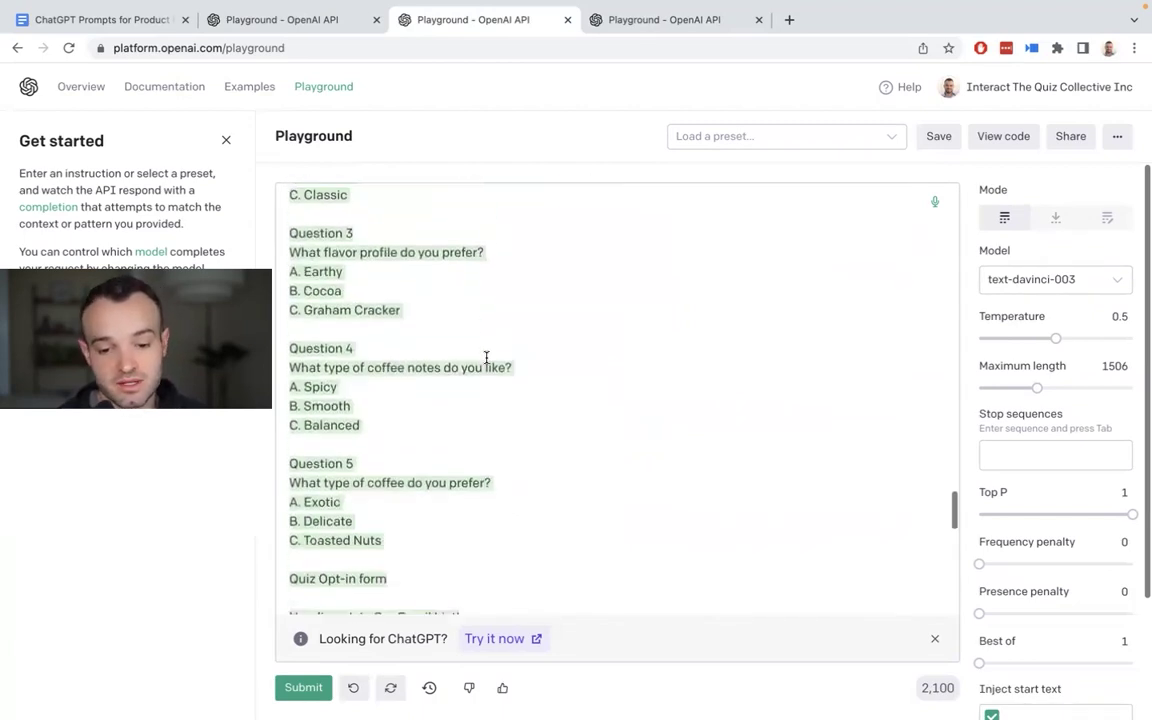
pyautogui.scroll(-6, 486, 357)
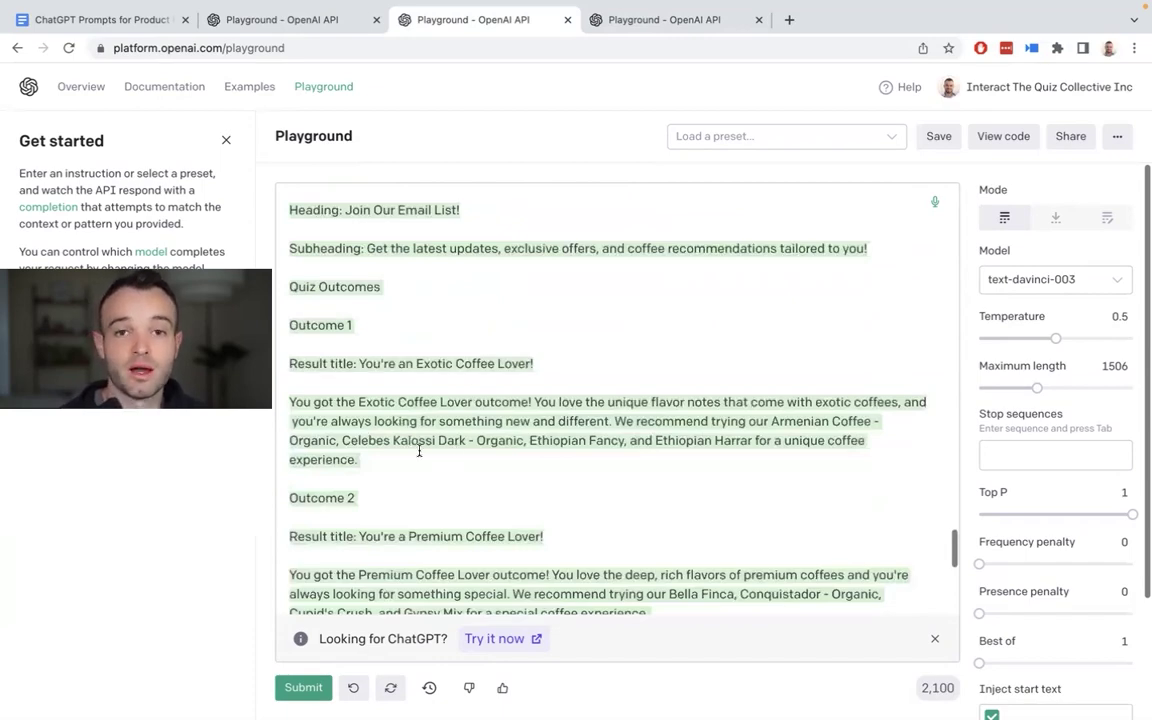
pyautogui.scroll(-3, 419, 452)
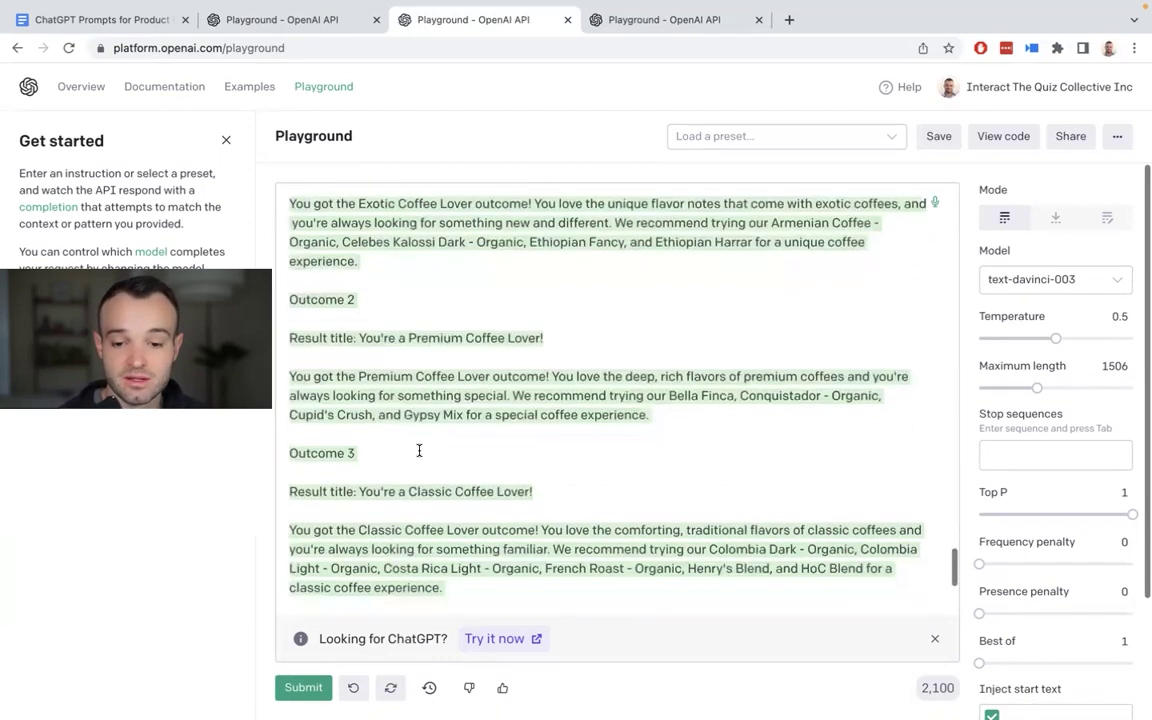
pyautogui.scroll(10, 419, 452)
pyautogui.scroll(20, 419, 452)
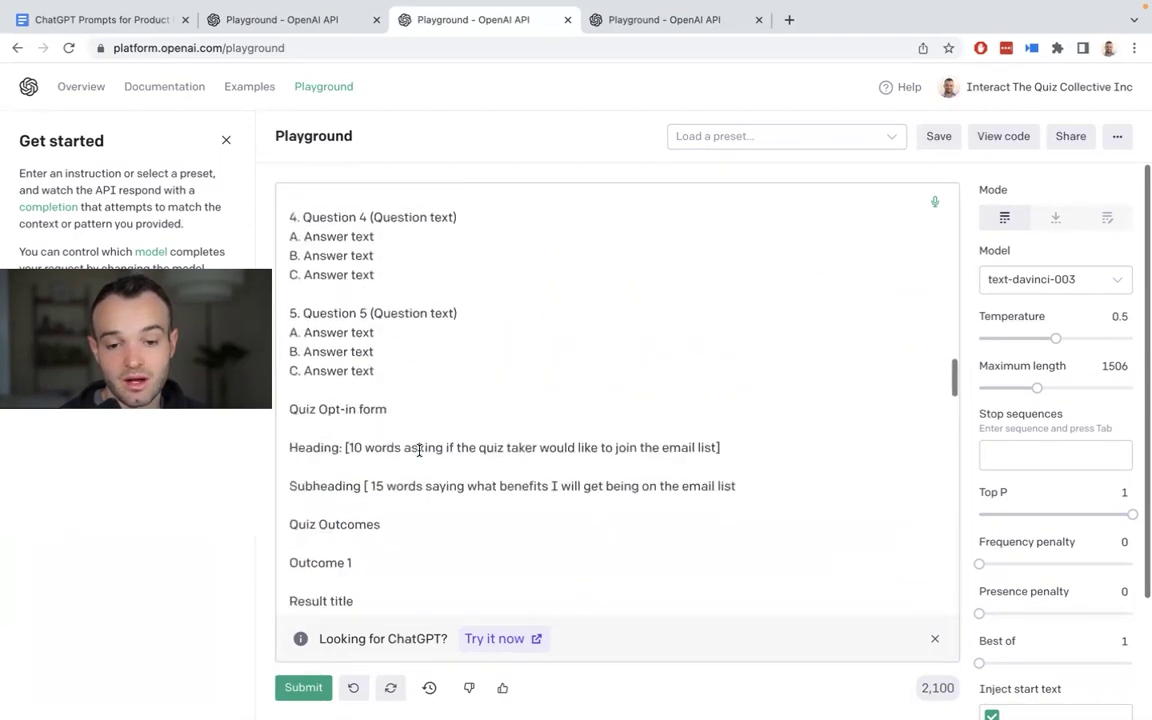
pyautogui.scroll(4, 419, 452)
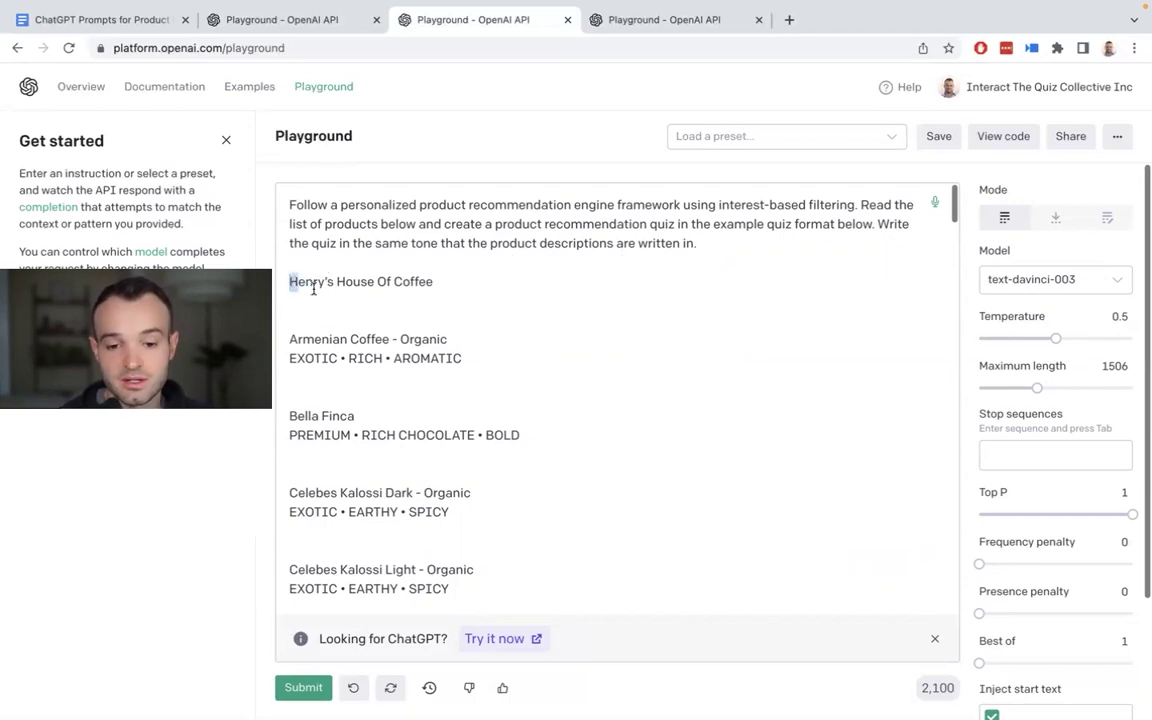
pyautogui.moveTo(289, 281); pyautogui.dragTo(474, 375)
pyautogui.click(483, 363)
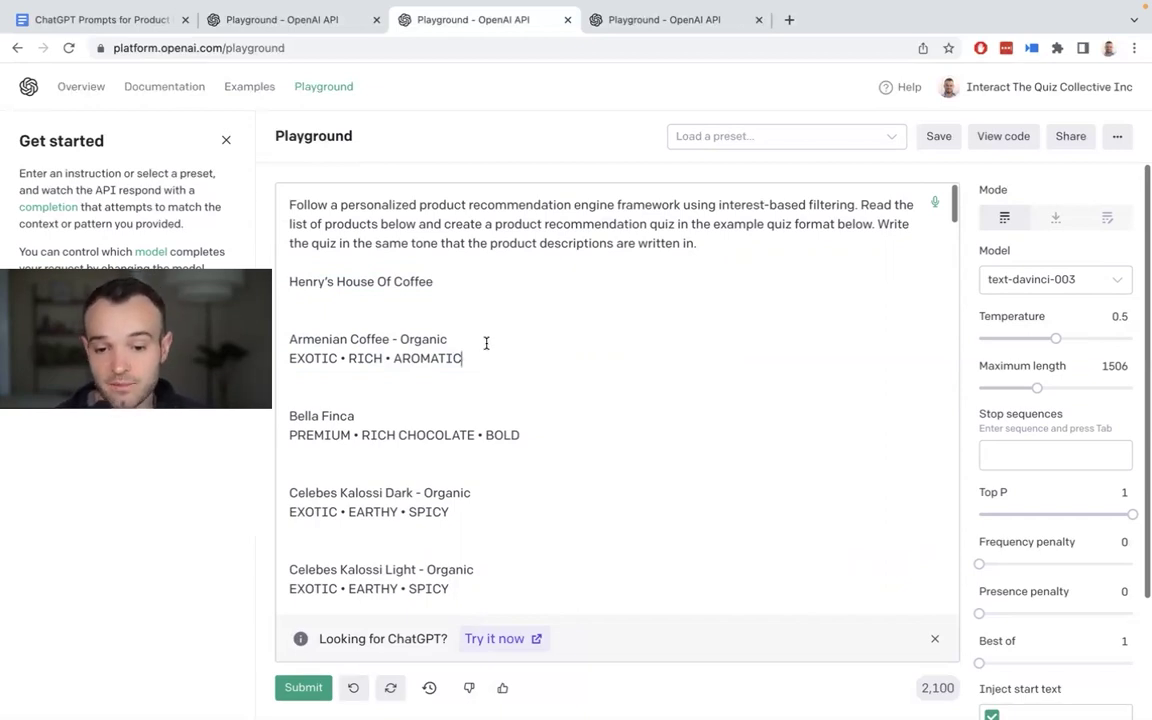
pyautogui.click(360, 386)
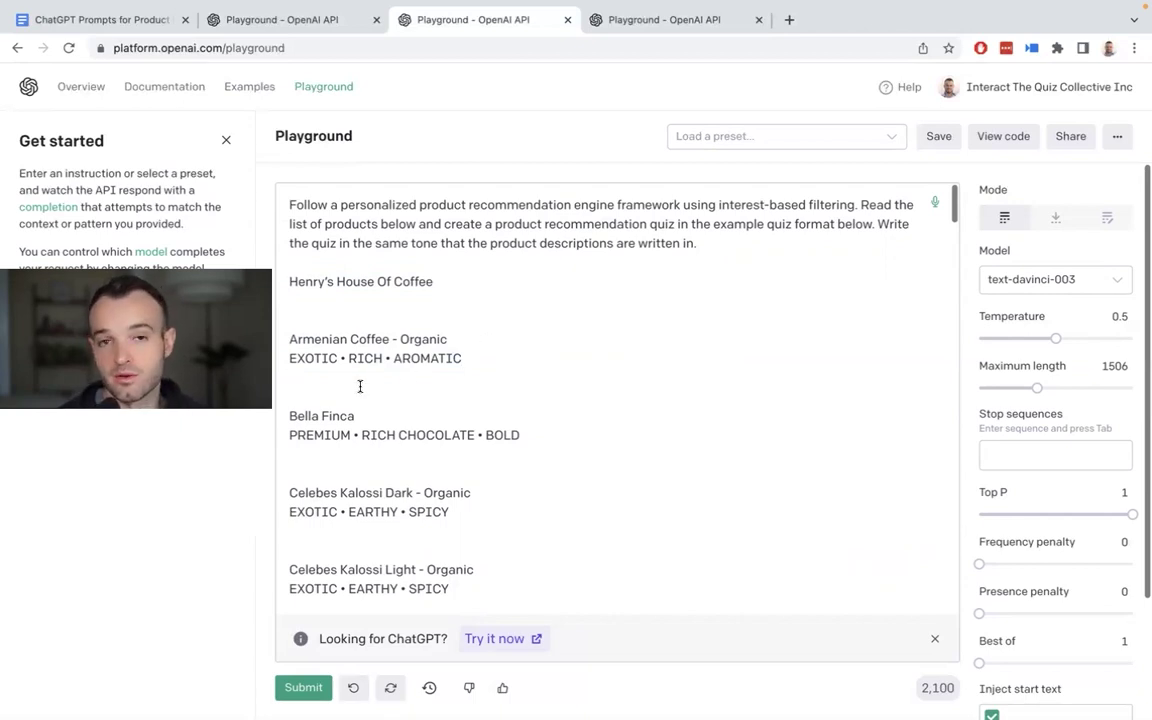
pyautogui.scroll(-3, 360, 386)
pyautogui.scroll(-11, 360, 386)
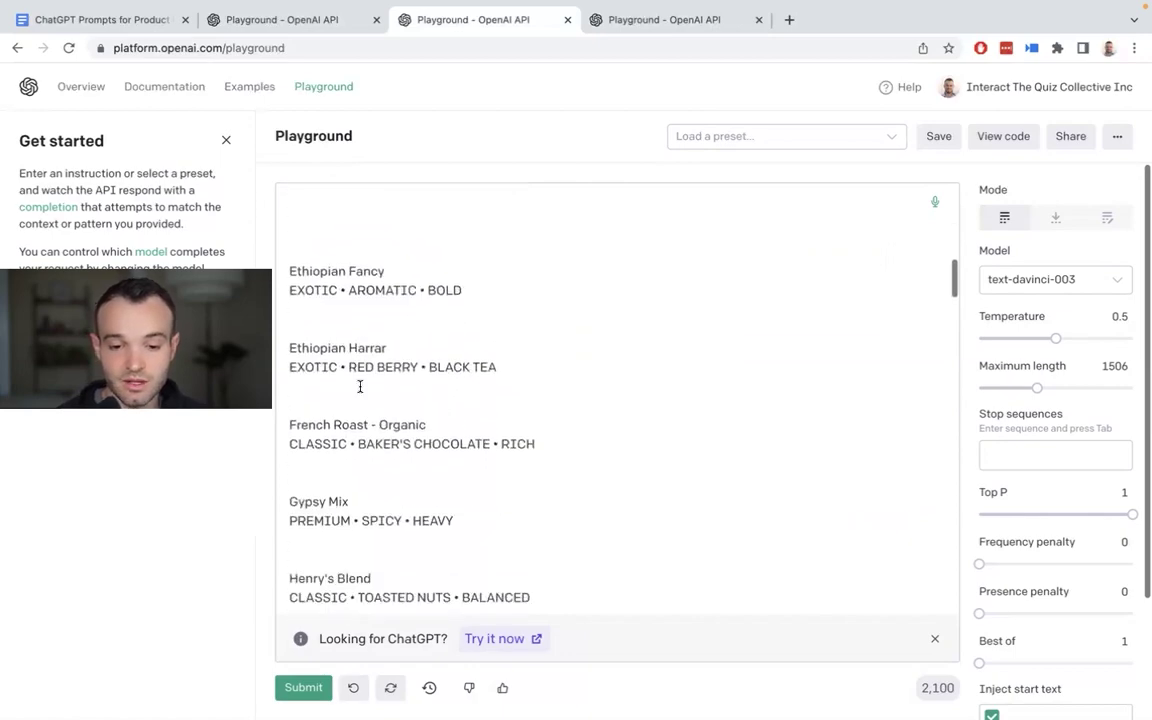
pyautogui.scroll(-4, 360, 386)
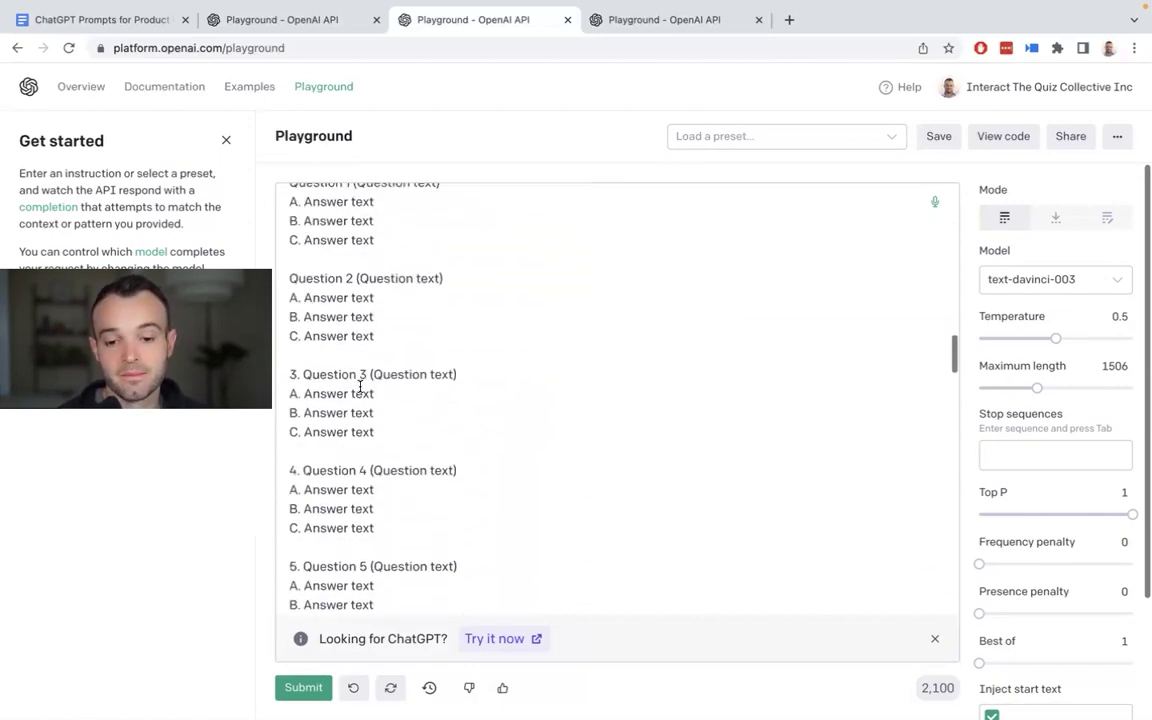
pyautogui.scroll(3, 360, 386)
pyautogui.scroll(2, 399, 329)
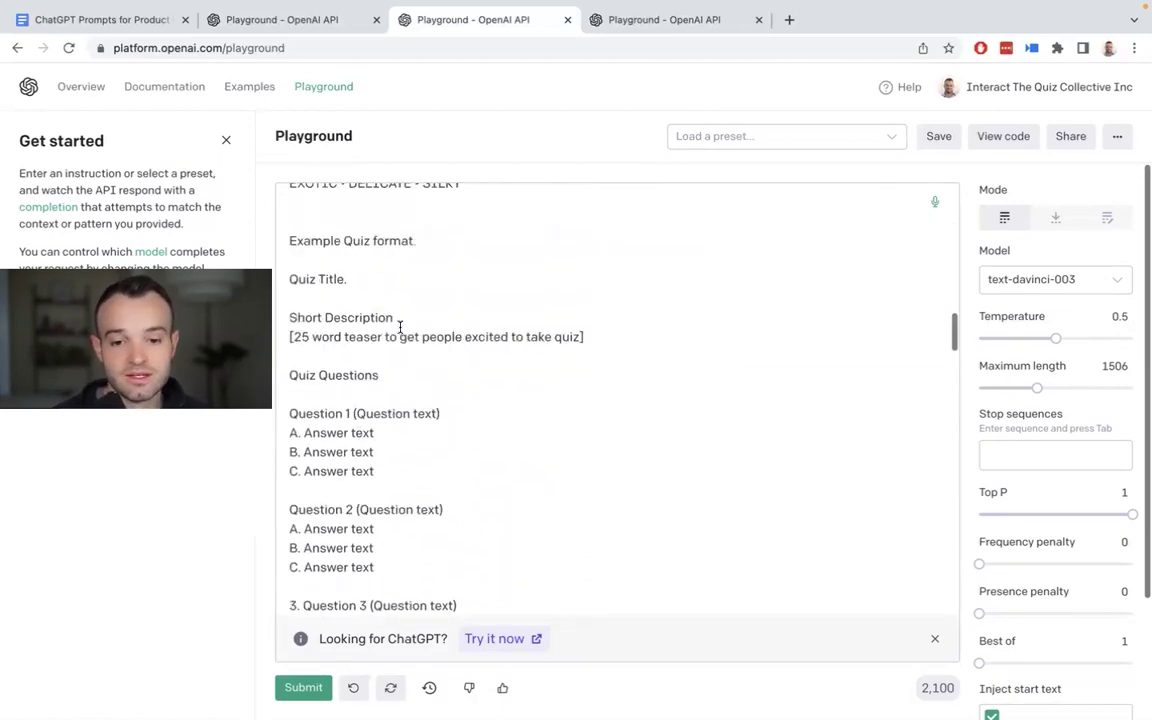
pyautogui.scroll(-1, 400, 328)
pyautogui.scroll(-1, 399, 328)
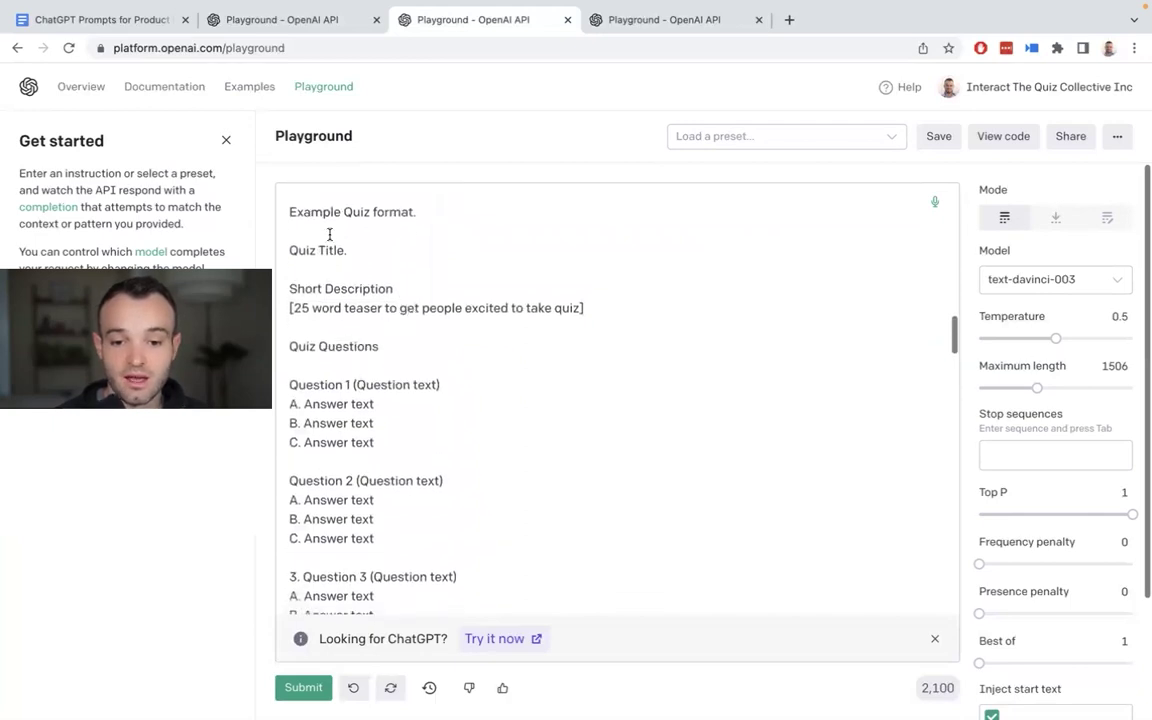
pyautogui.tripleClick(342, 309)
pyautogui.tripleClick(397, 388)
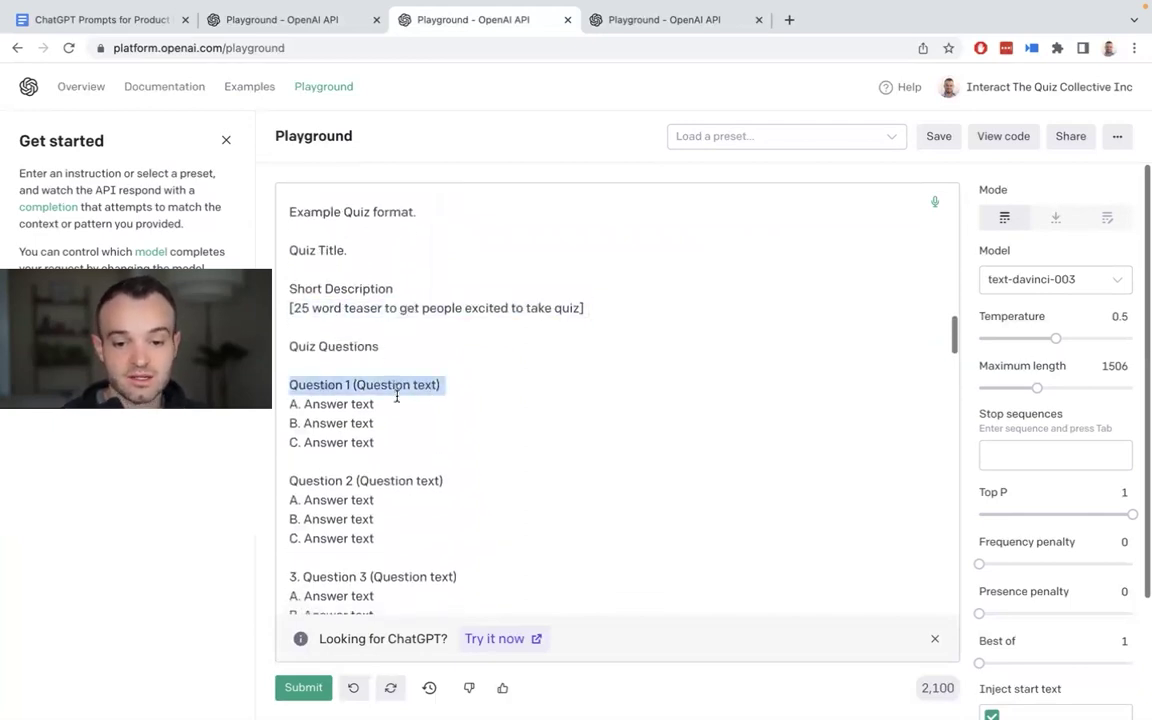
pyautogui.click(397, 408)
pyautogui.scroll(-10, 397, 410)
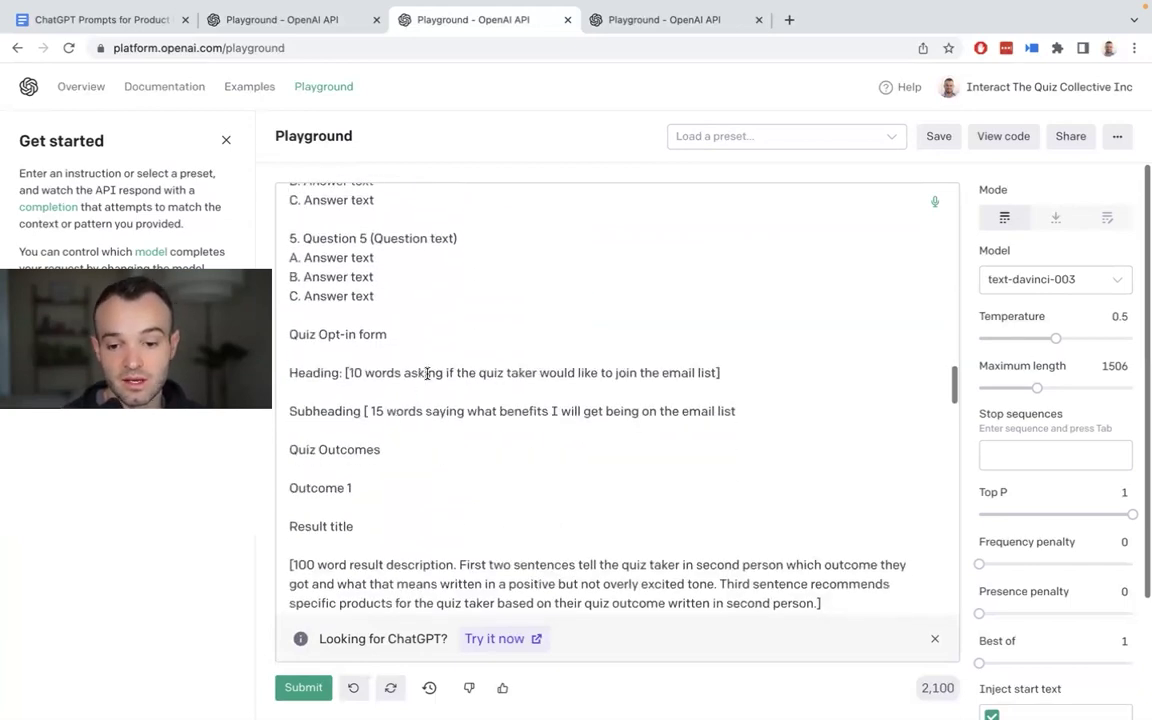
pyautogui.moveTo(721, 372); pyautogui.dragTo(466, 368)
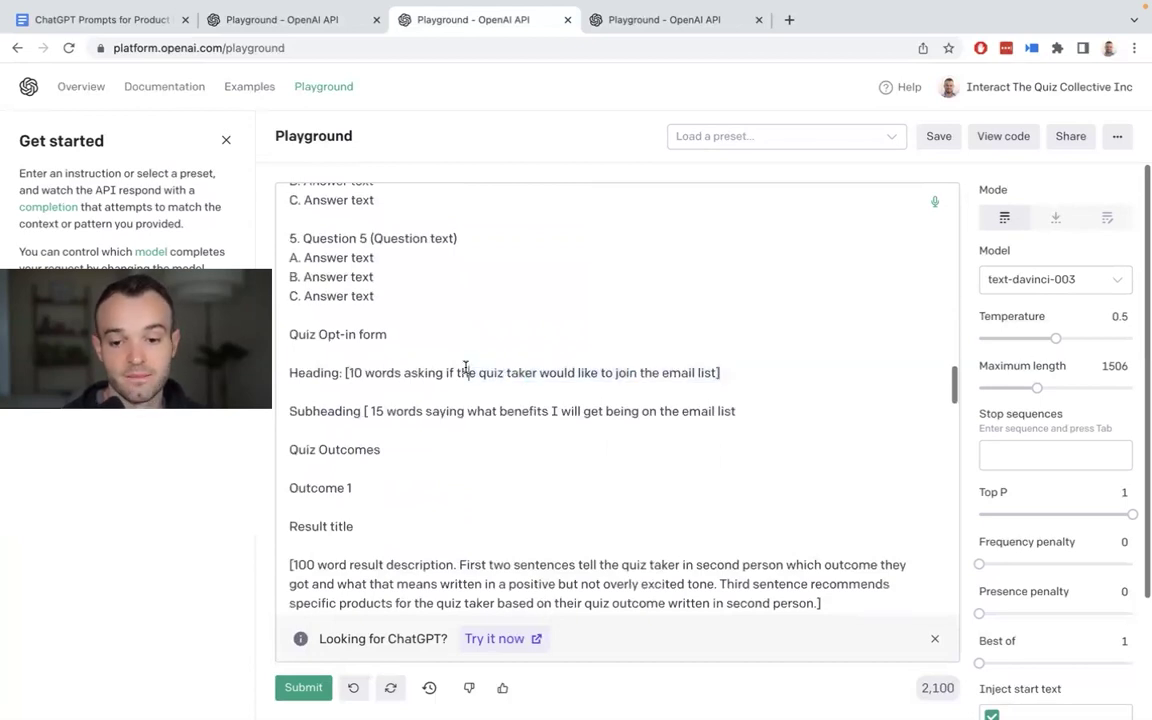
pyautogui.scroll(-2, 465, 367)
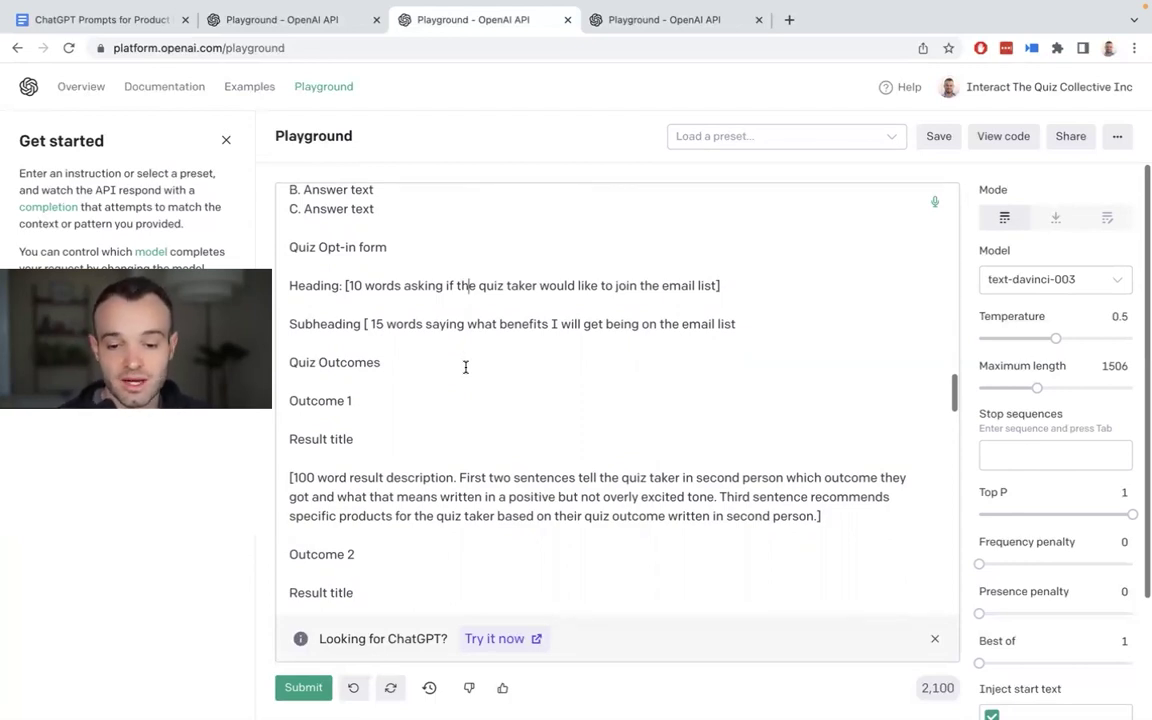
pyautogui.scroll(-1, 465, 367)
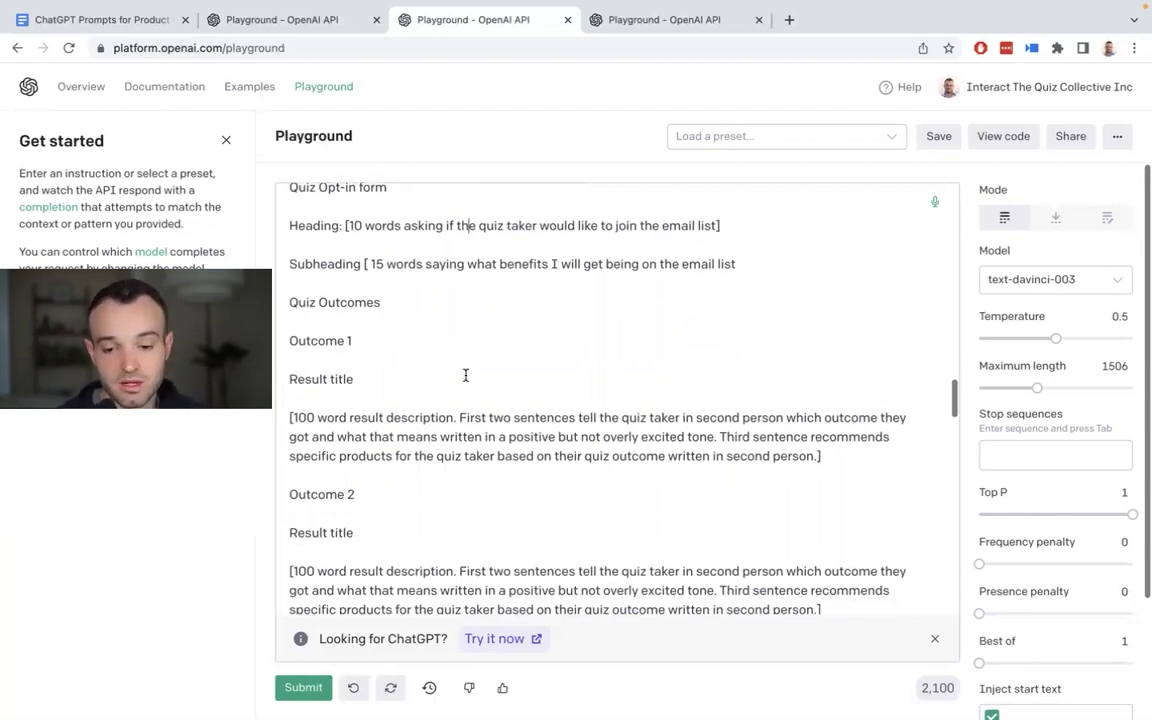
pyautogui.scroll(-1, 465, 375)
pyautogui.scroll(-3, 465, 375)
pyautogui.scroll(10, 465, 375)
pyautogui.scroll(4, 465, 375)
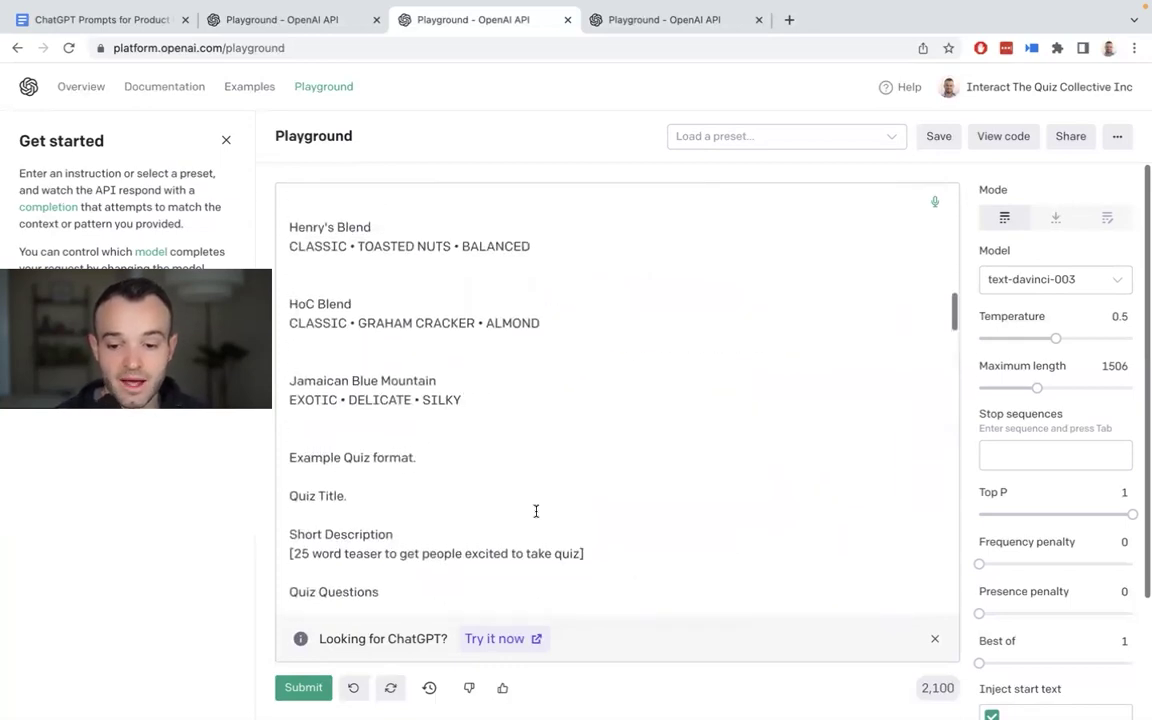